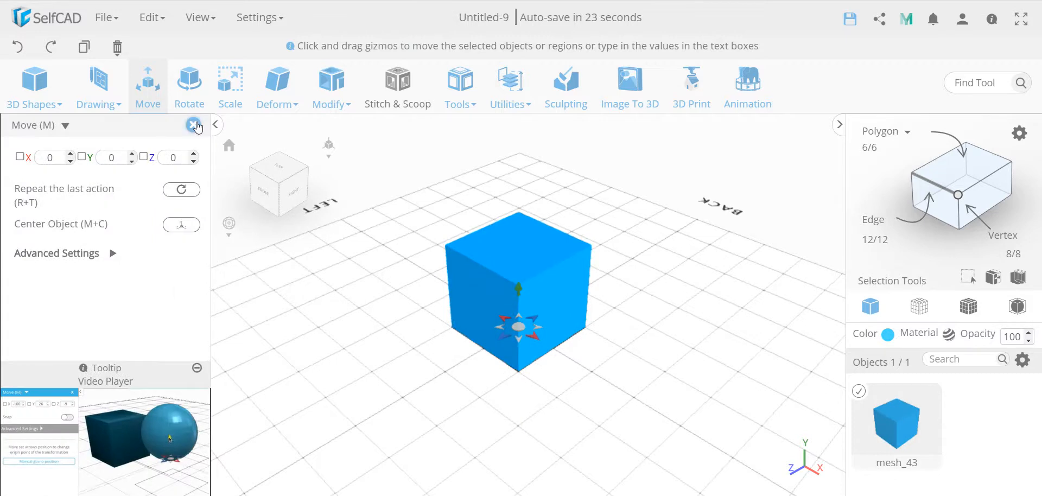
Step: Add a second cube to the scene with width, height and depth of 50
{"action": "left_click", "coordinate": [193, 124]}
{"action": "left_click", "coordinate": [35, 96]}
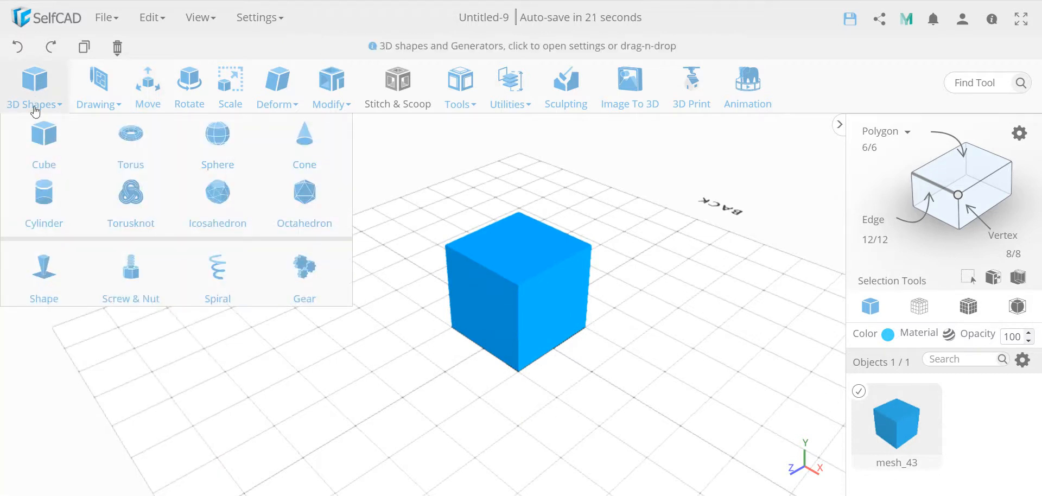
{"action": "left_click", "coordinate": [40, 133]}
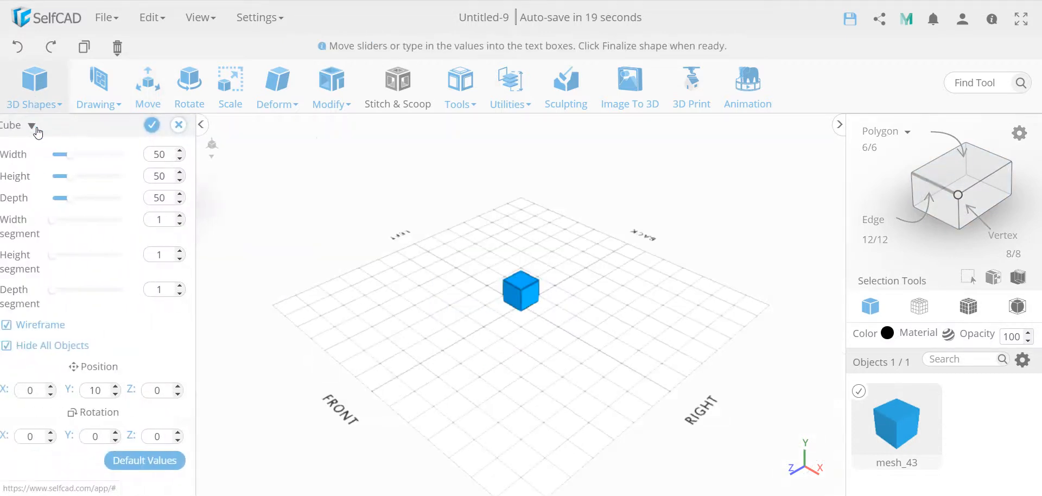
{"action": "left_click", "coordinate": [167, 126]}
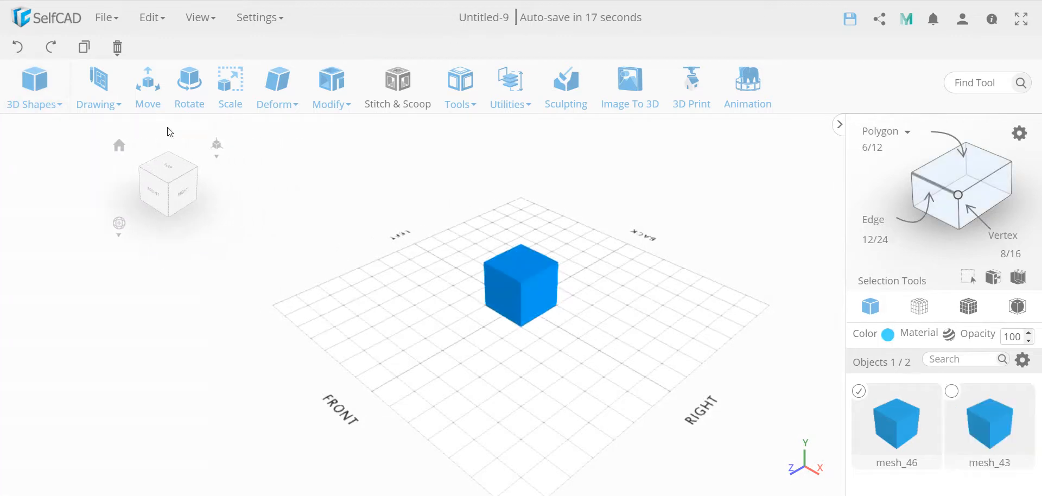
Step: Align the small cube to mesh_43 with Middle and Center alignment so it sits inside the larger cube
{"action": "left_click", "coordinate": [514, 95]}
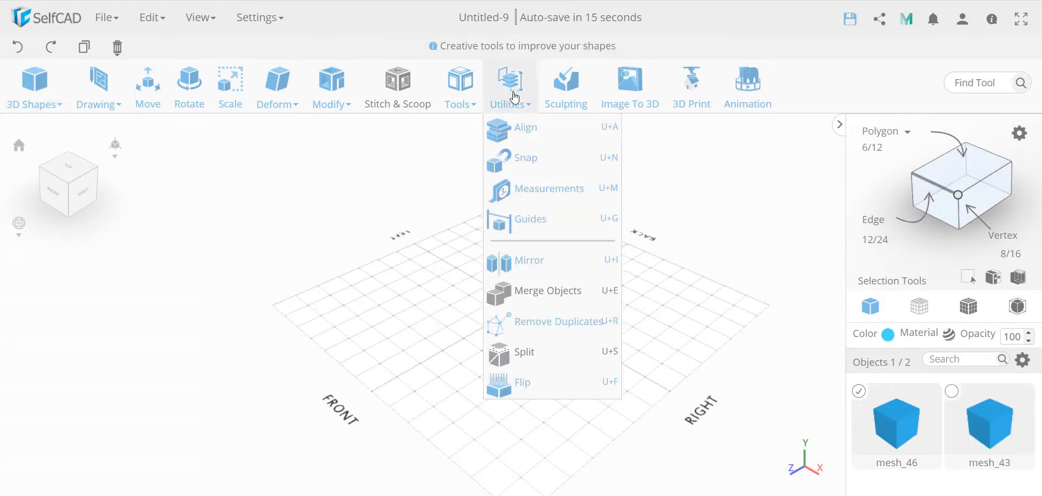
{"action": "left_click", "coordinate": [525, 131]}
{"action": "left_click", "coordinate": [525, 130]}
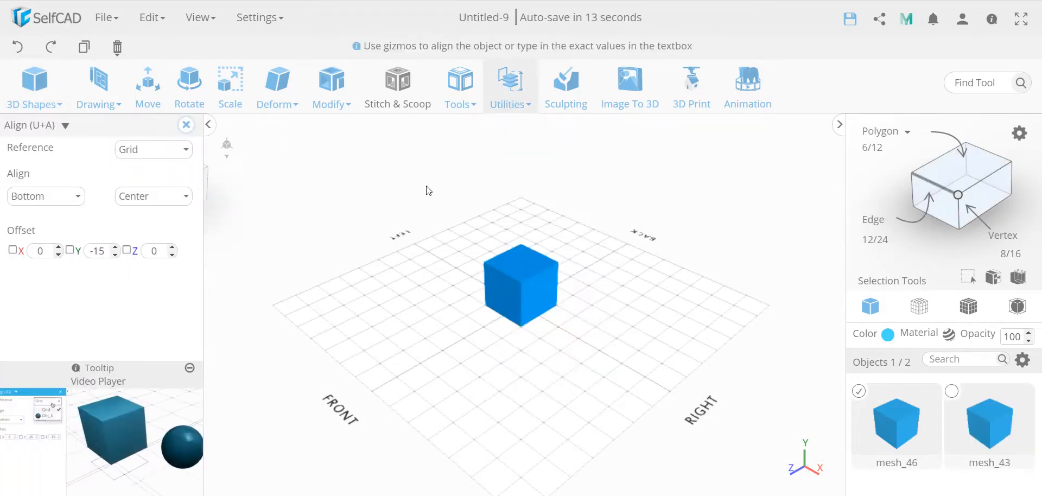
{"action": "left_click", "coordinate": [153, 149]}
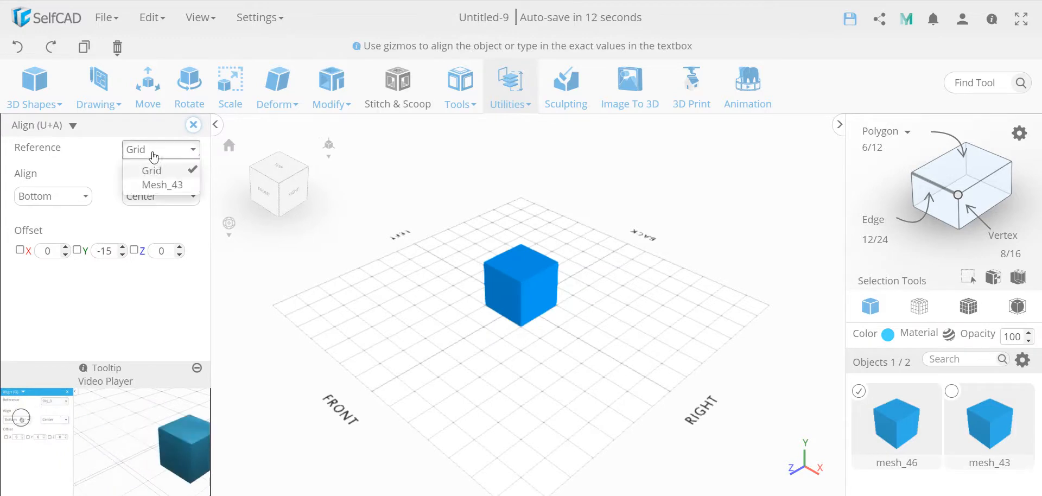
{"action": "left_click", "coordinate": [156, 185]}
{"action": "left_click", "coordinate": [63, 202]}
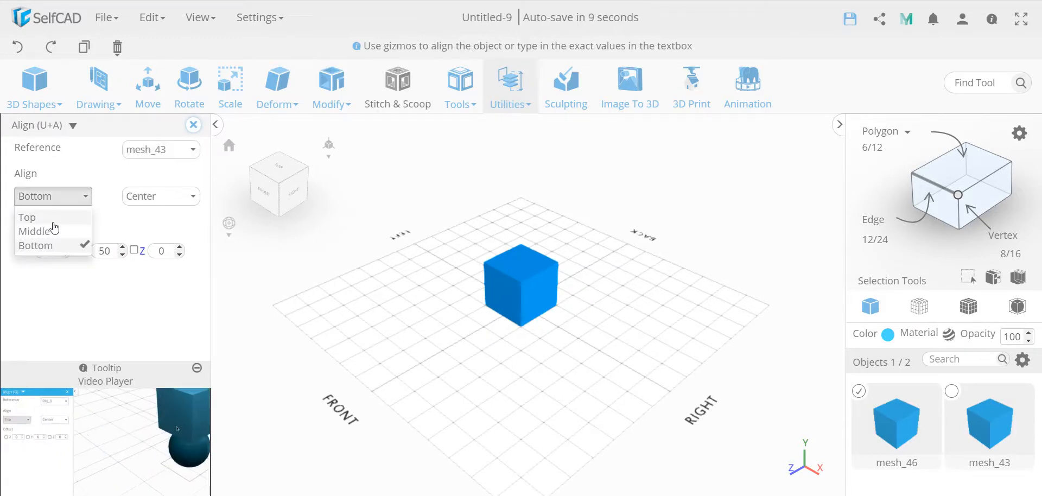
{"action": "left_click", "coordinate": [51, 227]}
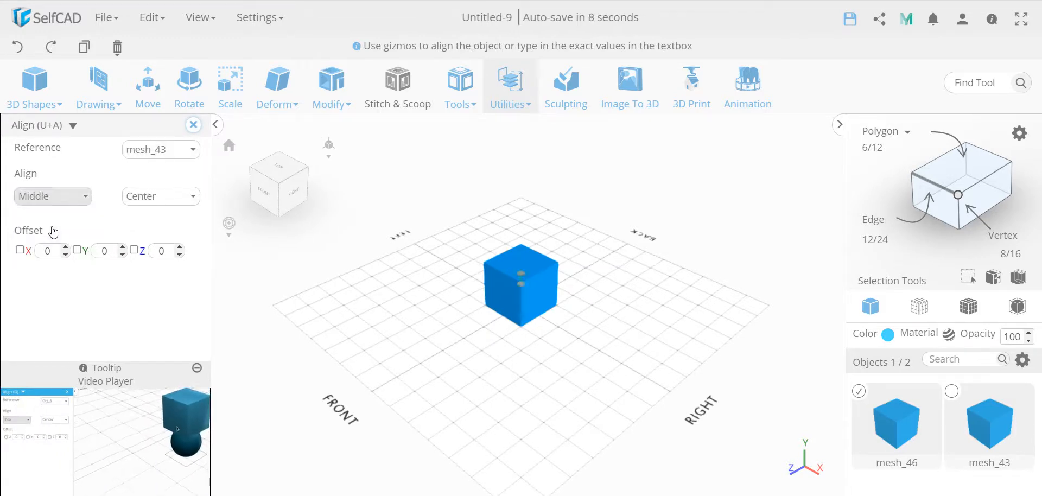
{"action": "left_click", "coordinate": [193, 125]}
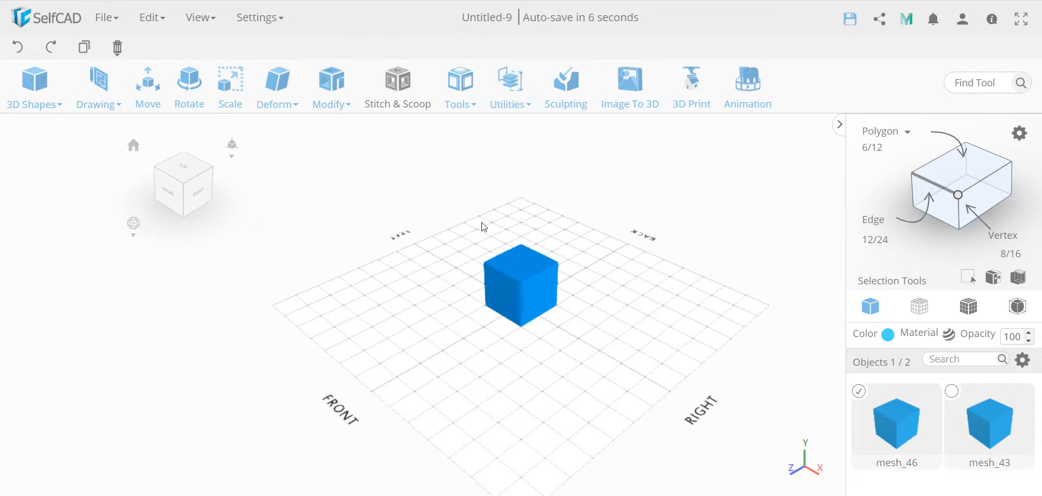
Step: Check both cubes in wireframe view, merge them into one object and restore the solid view
{"action": "left_click", "coordinate": [919, 306]}
{"action": "scroll", "coordinate": [521, 295], "scroll_direction": "up", "scroll_amount": 5}
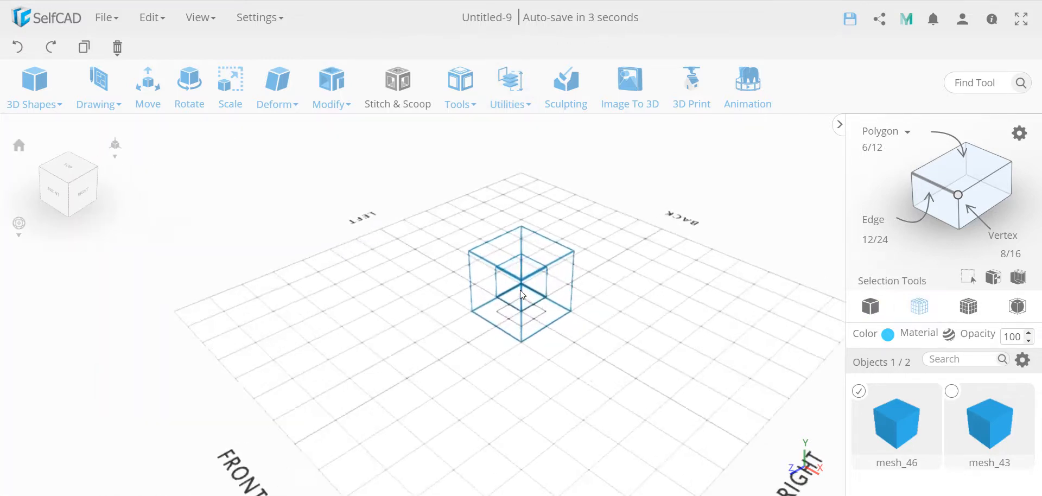
{"action": "left_click_drag", "start_coordinate": [402, 393], "coordinate": [396, 372]}
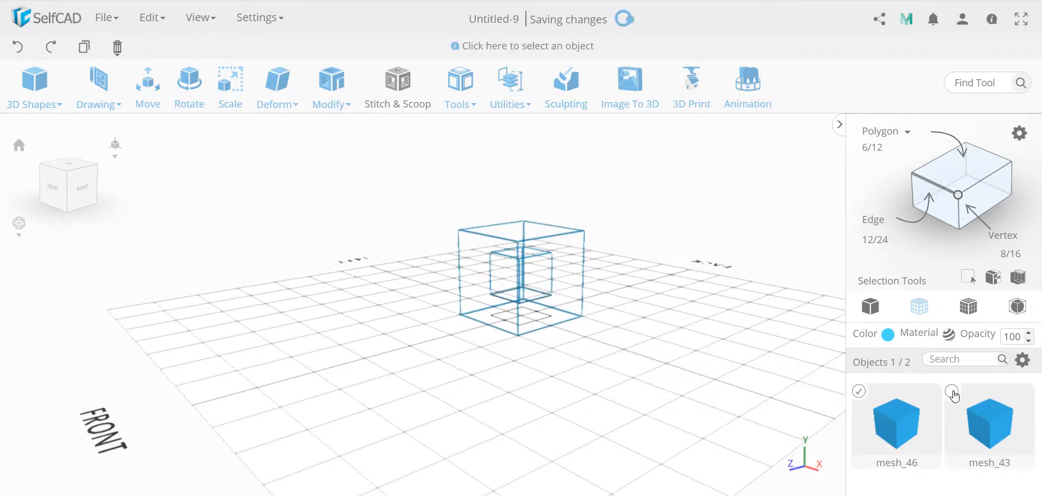
{"action": "left_click", "coordinate": [952, 392]}
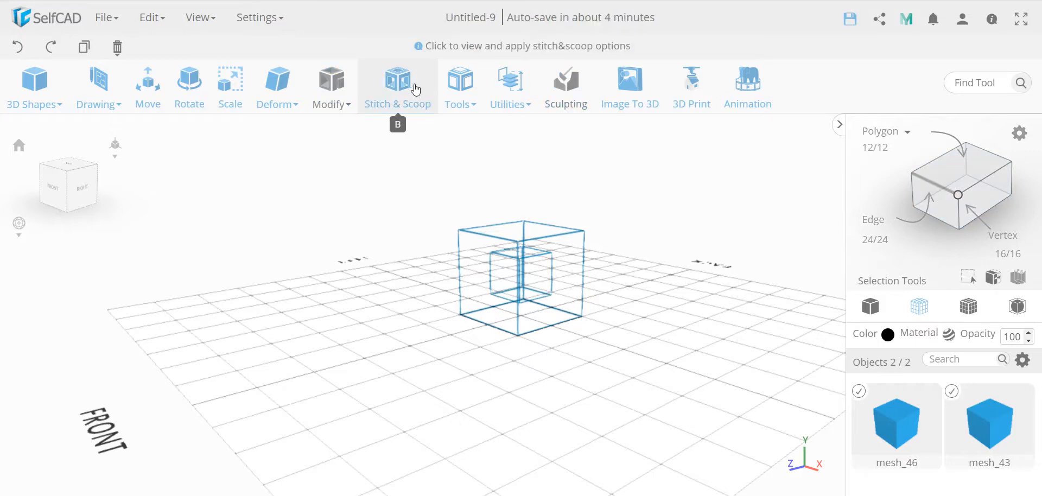
{"action": "mouse_move", "coordinate": [522, 83]}
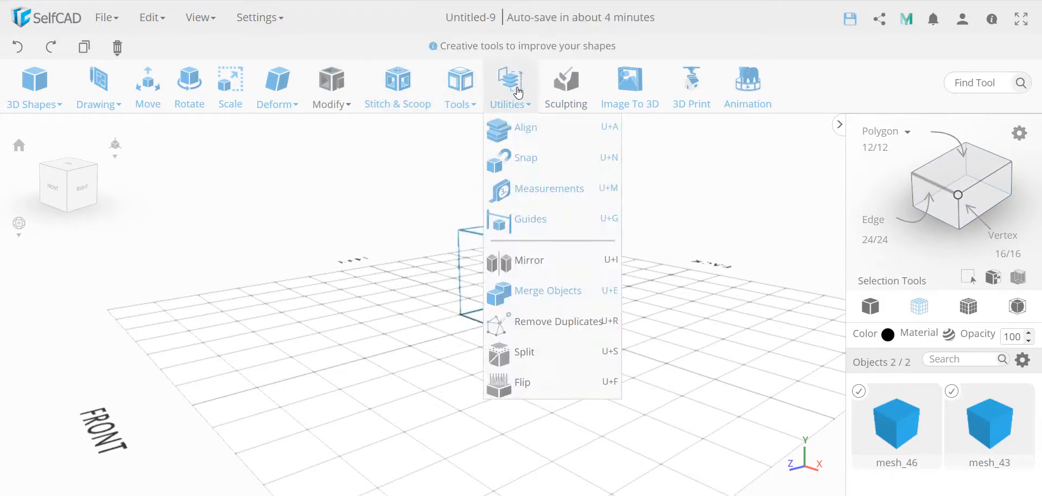
{"action": "left_click", "coordinate": [535, 289]}
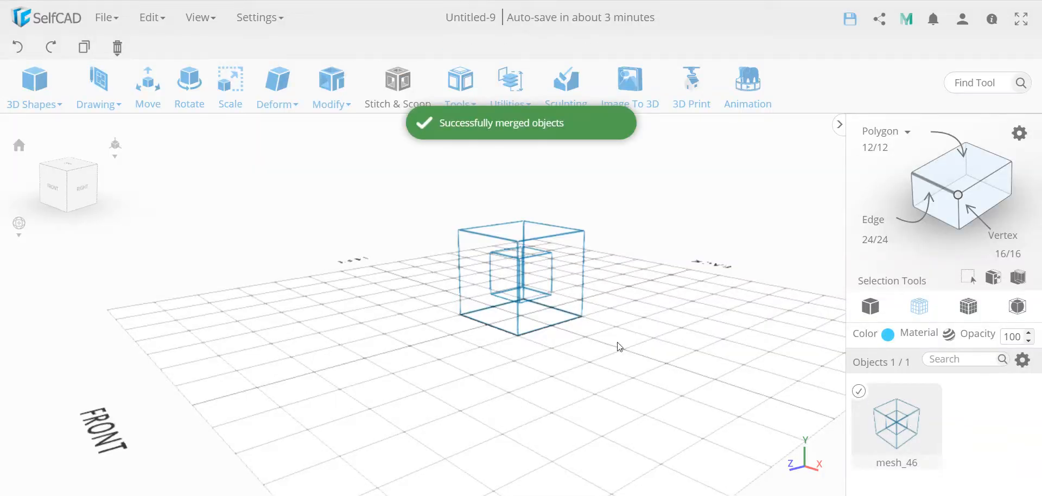
{"action": "mouse_move", "coordinate": [465, 103]}
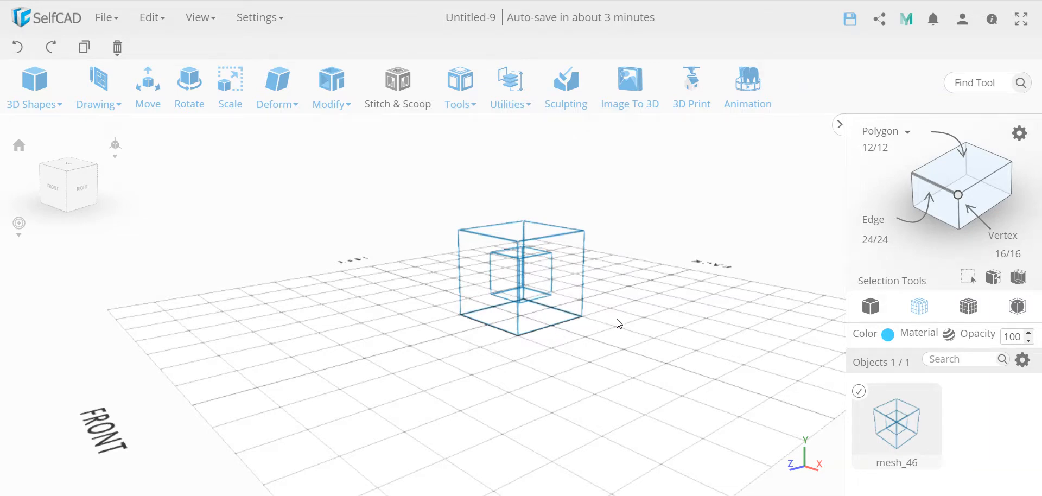
{"action": "left_click", "coordinate": [868, 314]}
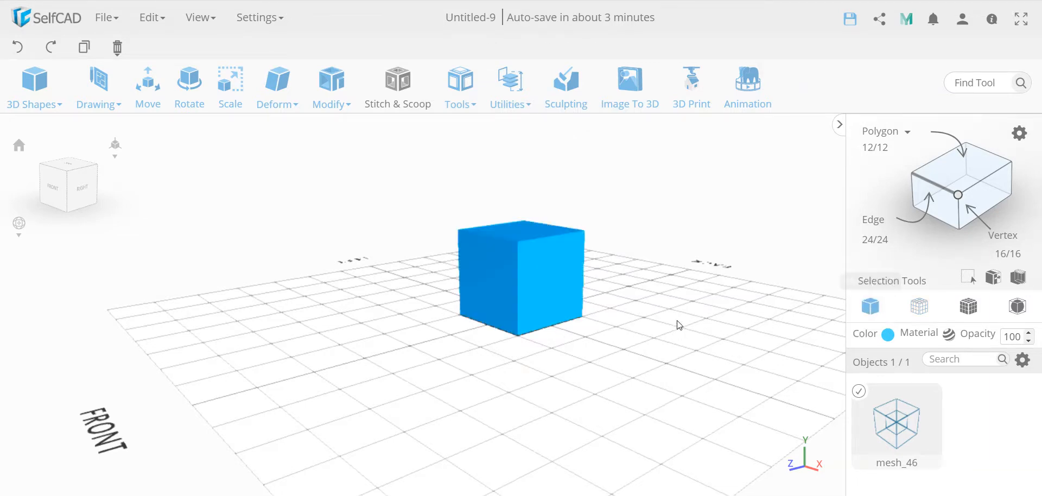
Step: With Add Details, try an edge across the cube's top face, undo it, and add a vertex at the face's center instead
{"action": "left_click_drag", "start_coordinate": [658, 314], "coordinate": [549, 308]}
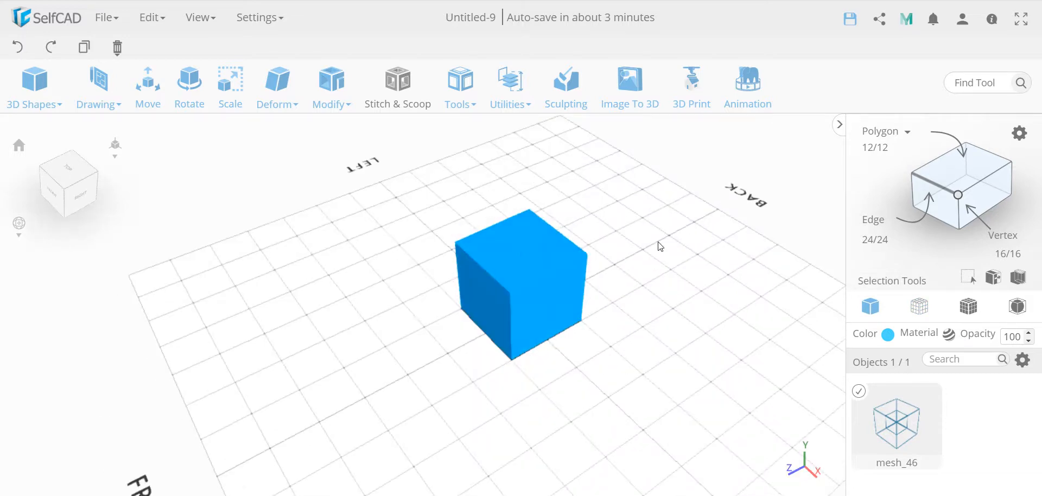
{"action": "left_click", "coordinate": [339, 95]}
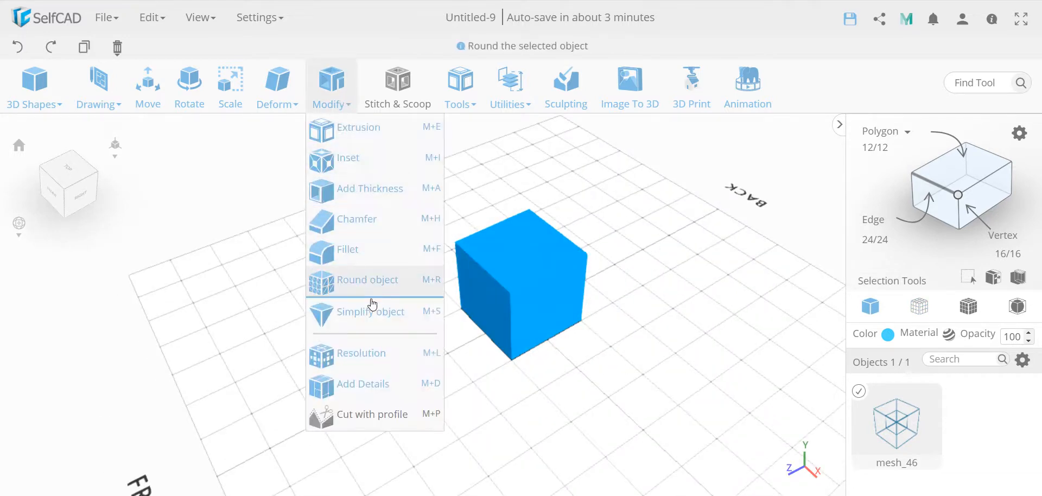
{"action": "left_click", "coordinate": [377, 383]}
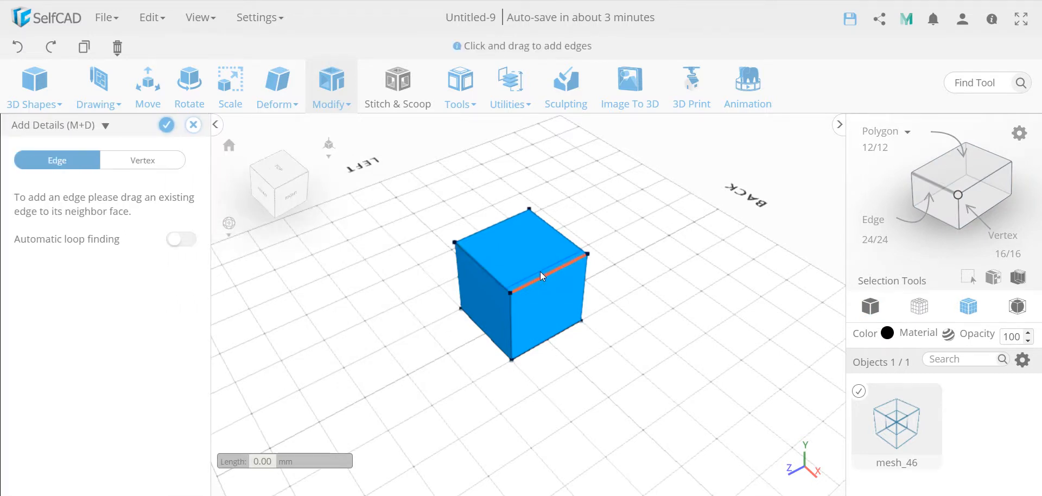
{"action": "left_click_drag", "start_coordinate": [544, 276], "coordinate": [517, 248]}
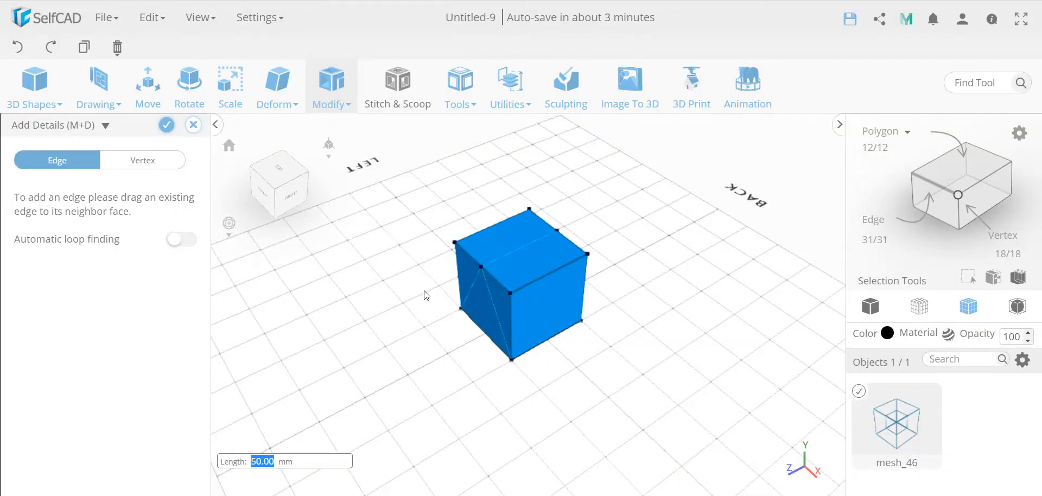
{"action": "left_click", "coordinate": [19, 48]}
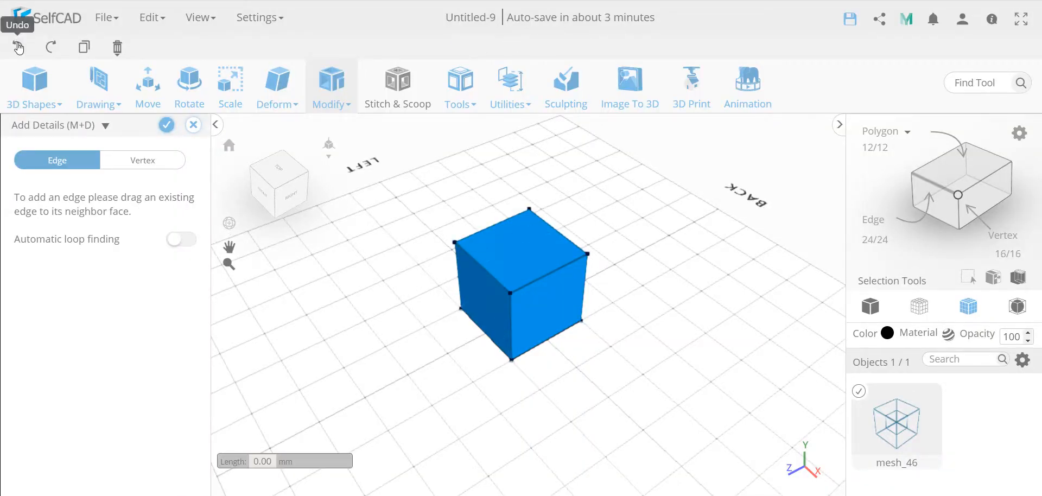
{"action": "left_click", "coordinate": [142, 160]}
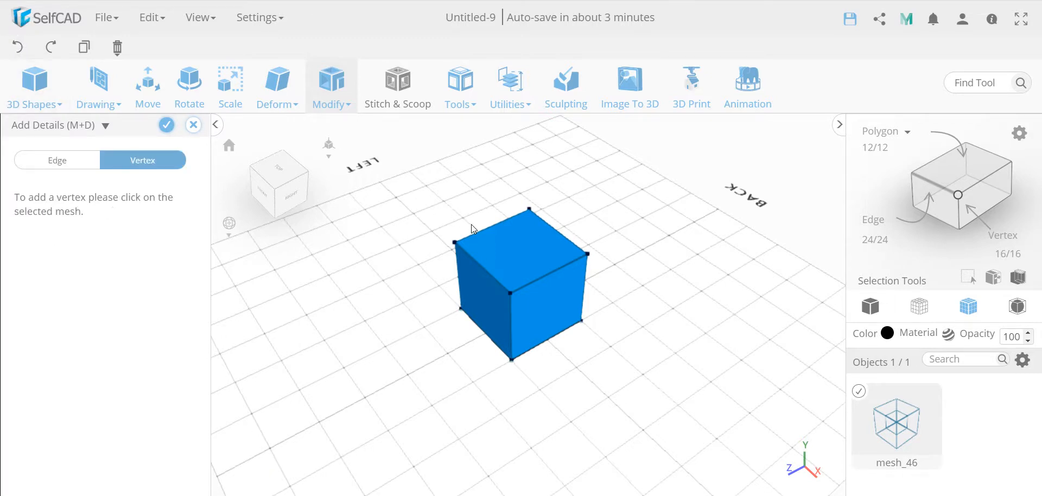
{"action": "left_click", "coordinate": [520, 249]}
{"action": "left_click", "coordinate": [166, 126]}
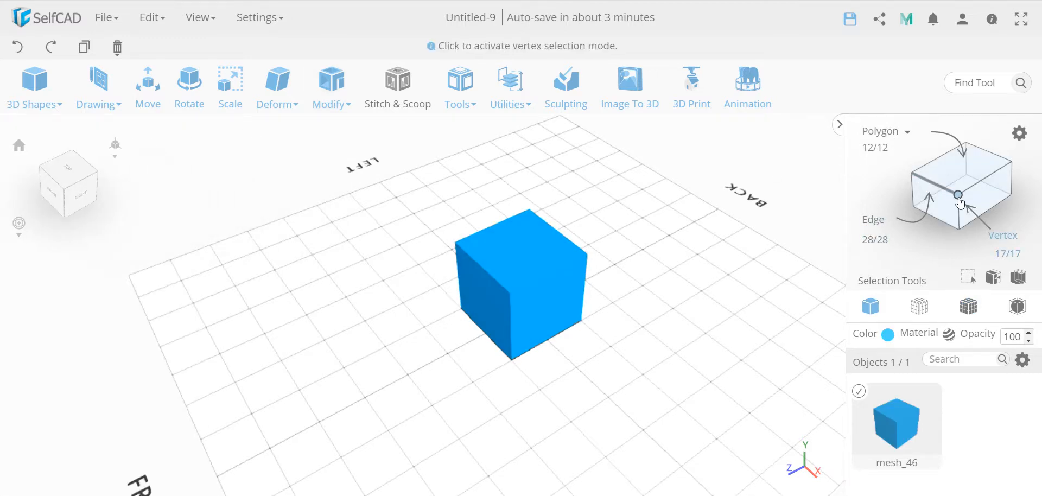
Step: Select the new vertex at the center of the top face and move it to Y 150
{"action": "left_click", "coordinate": [957, 194]}
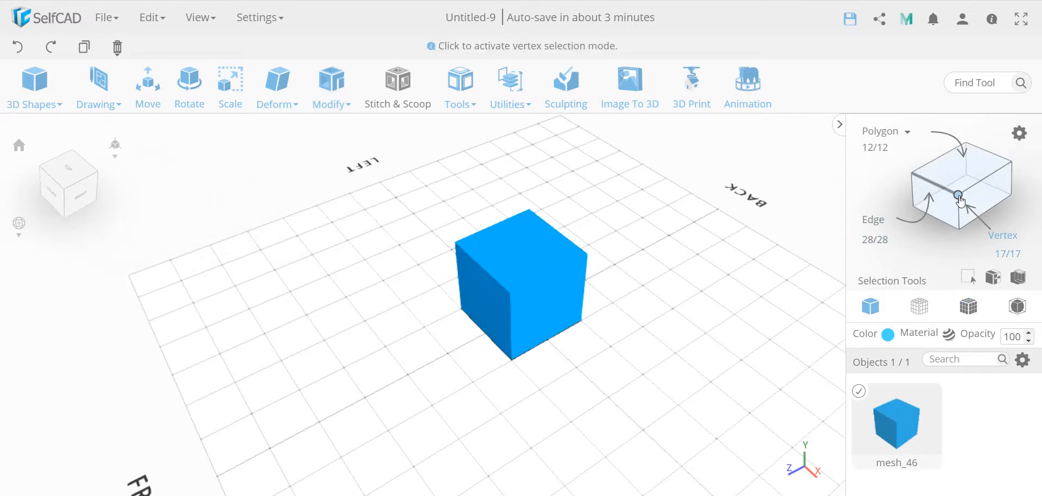
{"action": "left_click", "coordinate": [520, 247]}
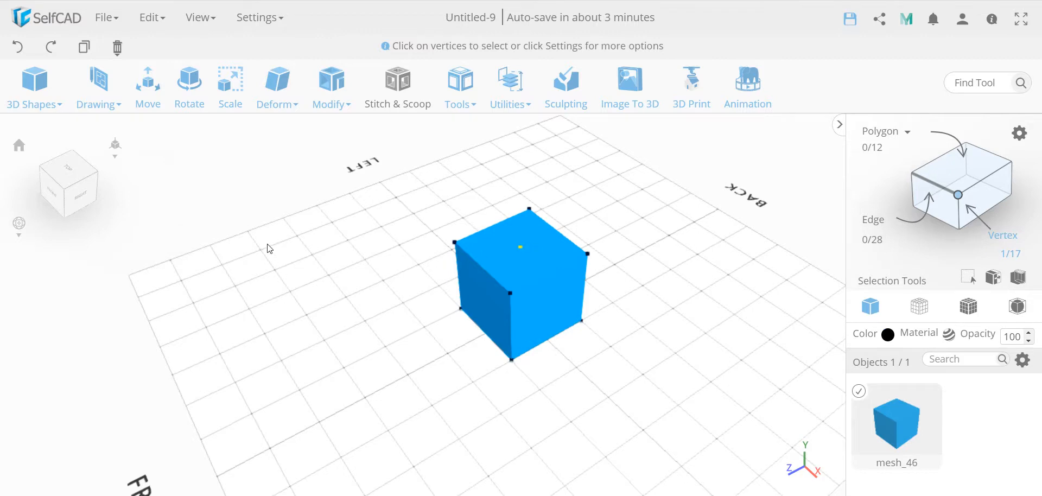
{"action": "left_click", "coordinate": [153, 101]}
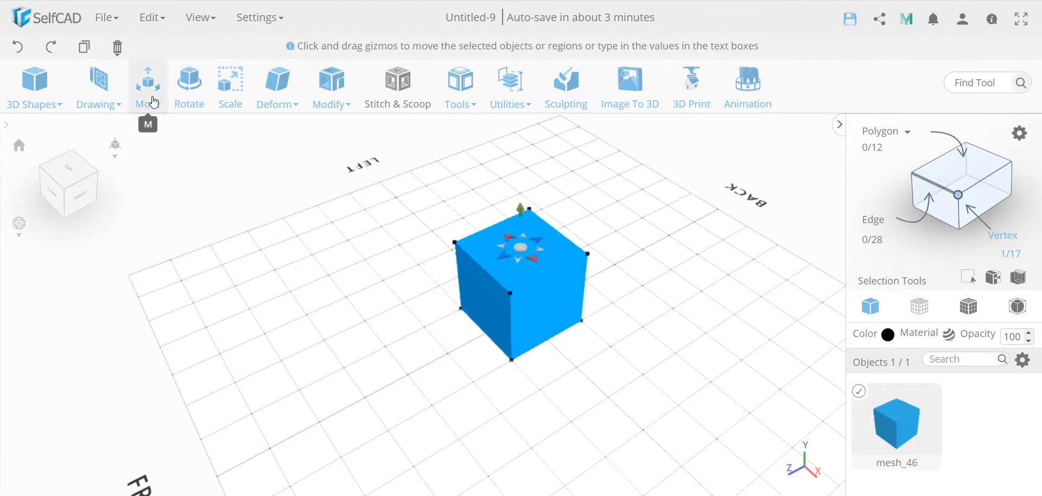
{"action": "double_click", "coordinate": [112, 158]}
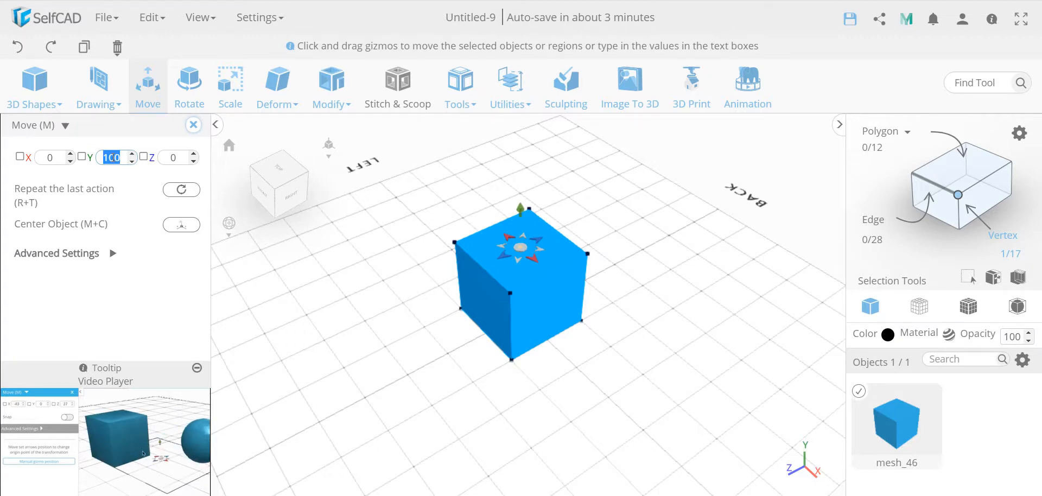
{"action": "type", "text": "150"}
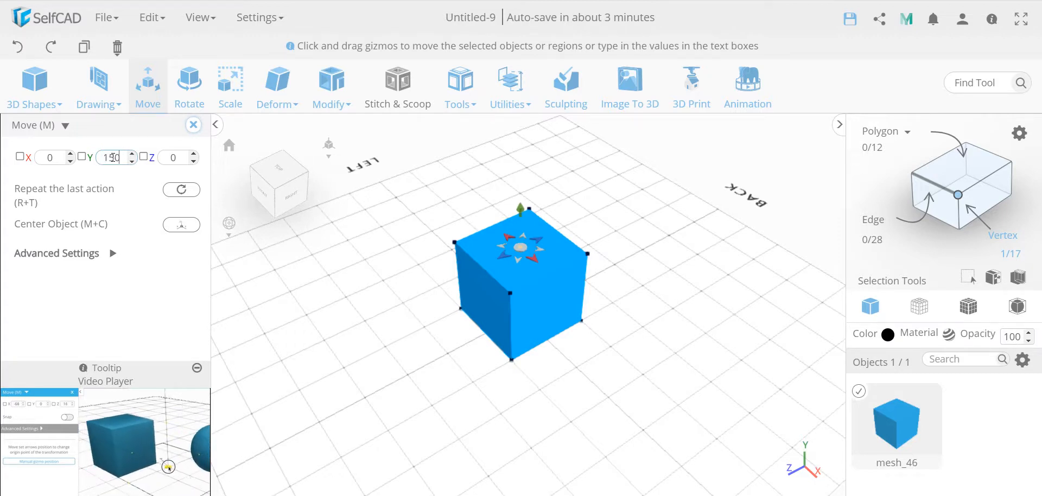
{"action": "key", "text": "Return"}
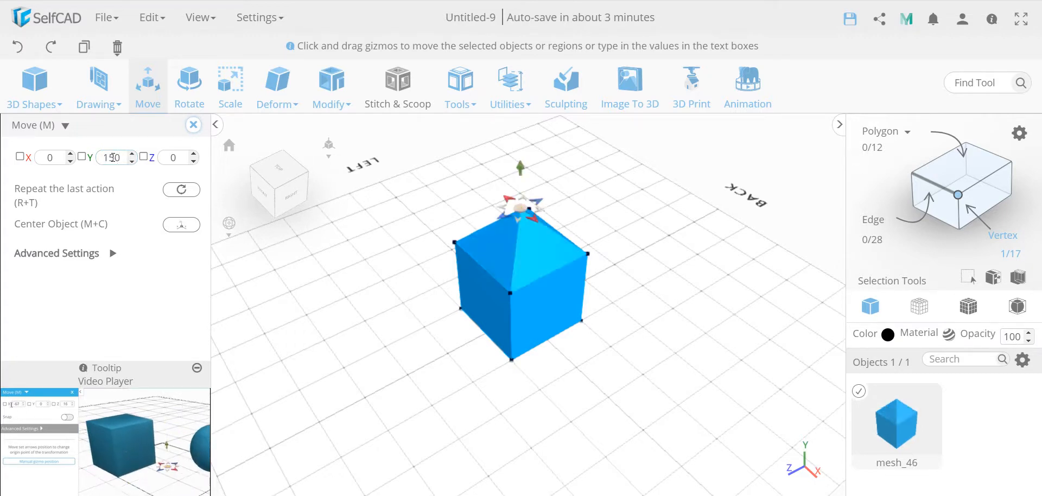
{"action": "left_click", "coordinate": [194, 125]}
Step: Inspect the reshaped object in wireframe view, restore the solid view and turn off vertex selection
{"action": "right_click_drag", "start_coordinate": [375, 328], "coordinate": [393, 307]}
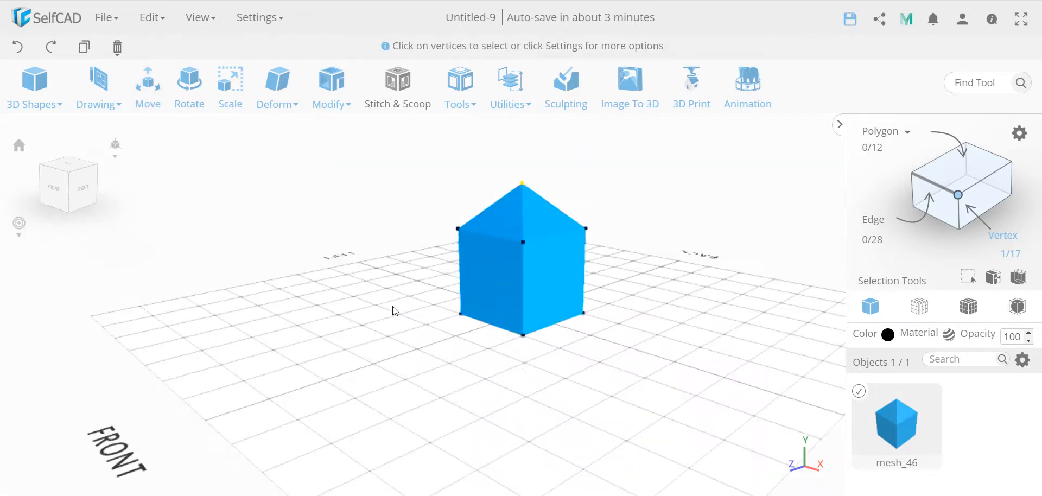
{"action": "left_click", "coordinate": [918, 307]}
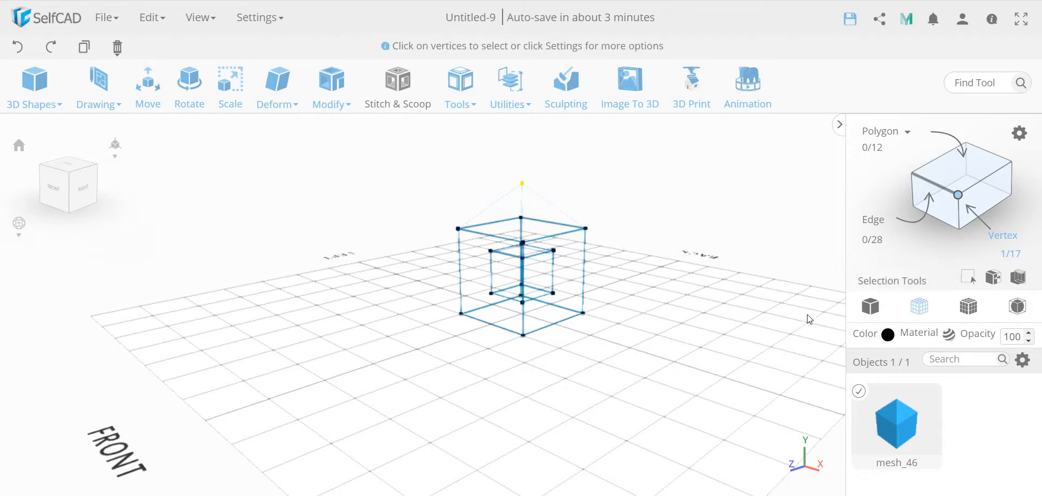
{"action": "left_click", "coordinate": [870, 306]}
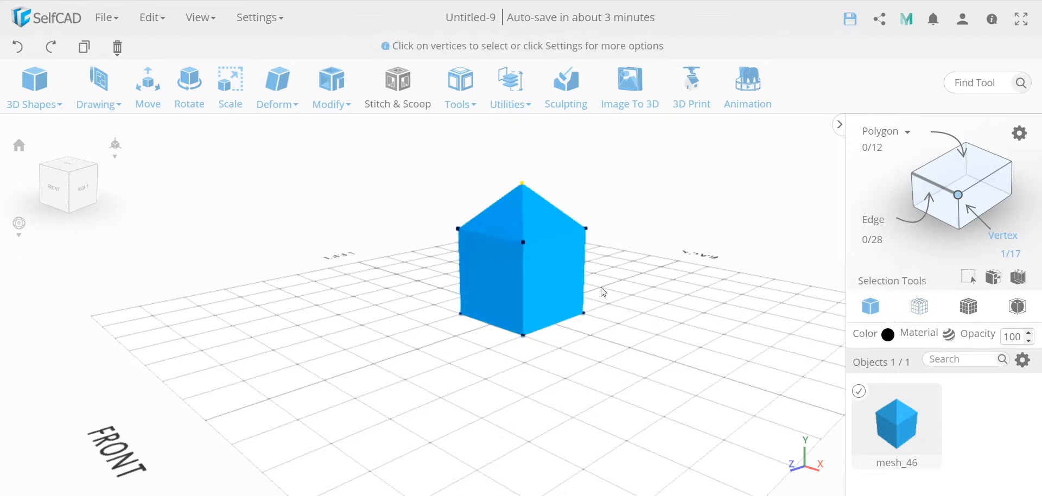
{"action": "left_click", "coordinate": [957, 196]}
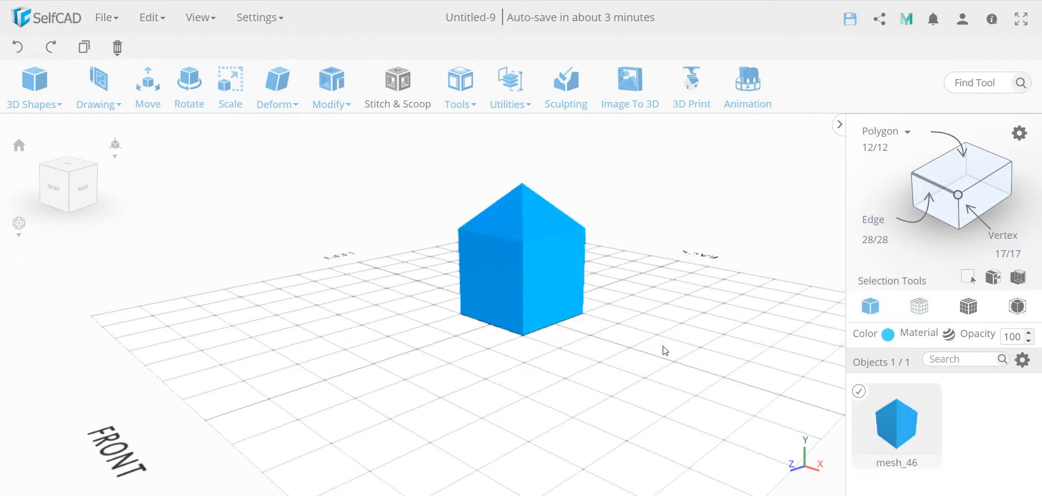
Step: Start Magic Fix on the peaked object and preview the Sharp mode at depth 4
{"action": "right_click_drag", "start_coordinate": [665, 350], "coordinate": [567, 370]}
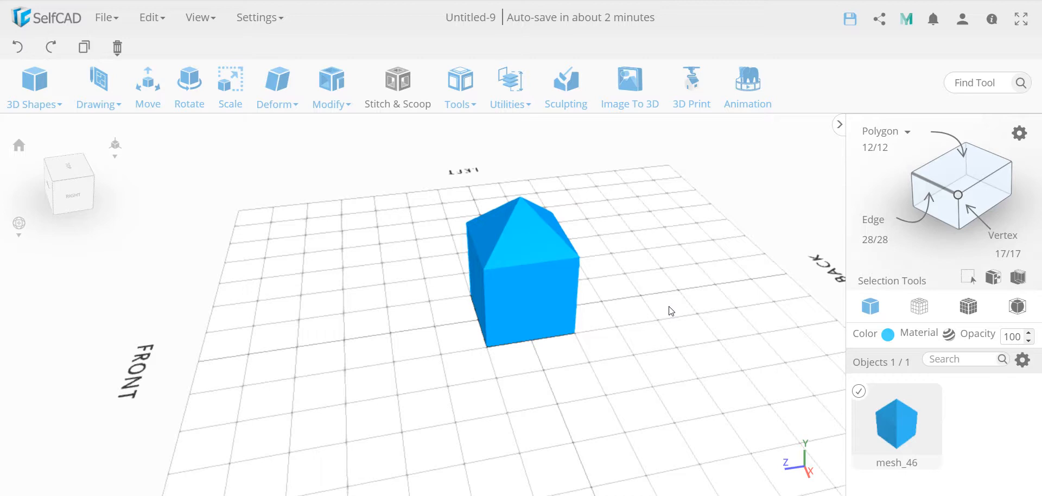
{"action": "left_click", "coordinate": [510, 97]}
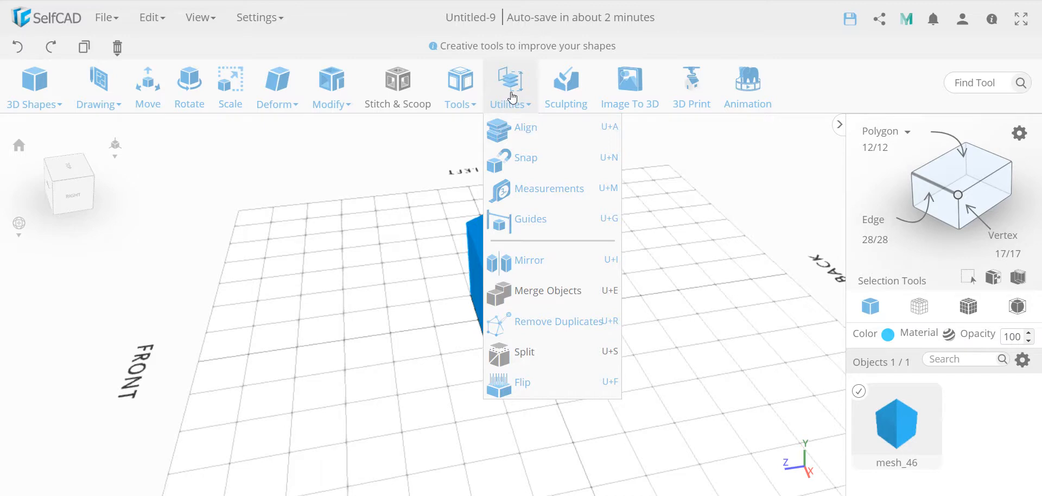
{"action": "left_click", "coordinate": [469, 101]}
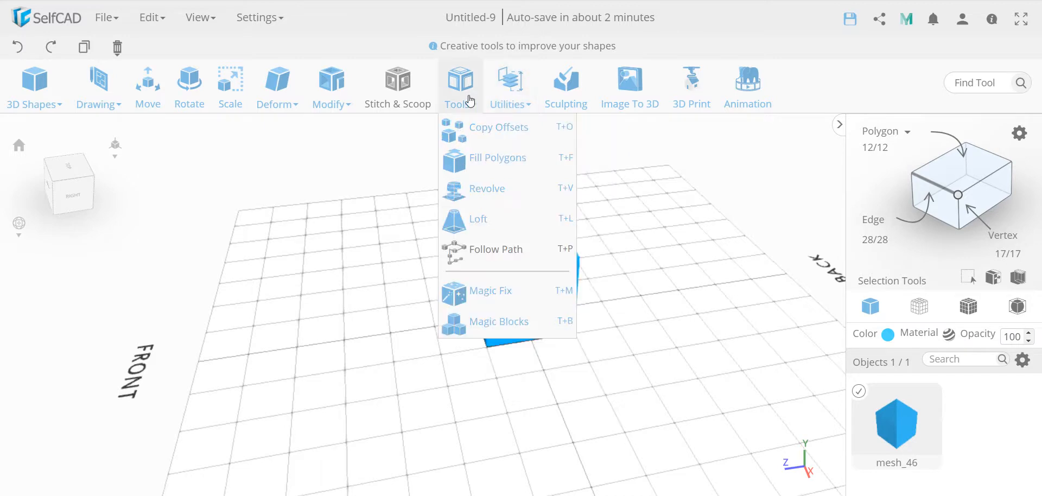
{"action": "left_click", "coordinate": [503, 291]}
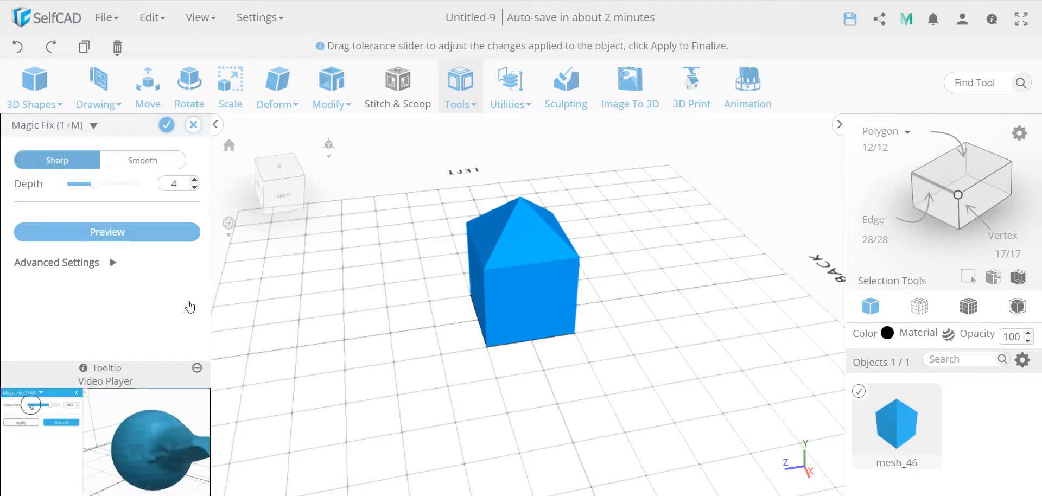
{"action": "left_click", "coordinate": [122, 231]}
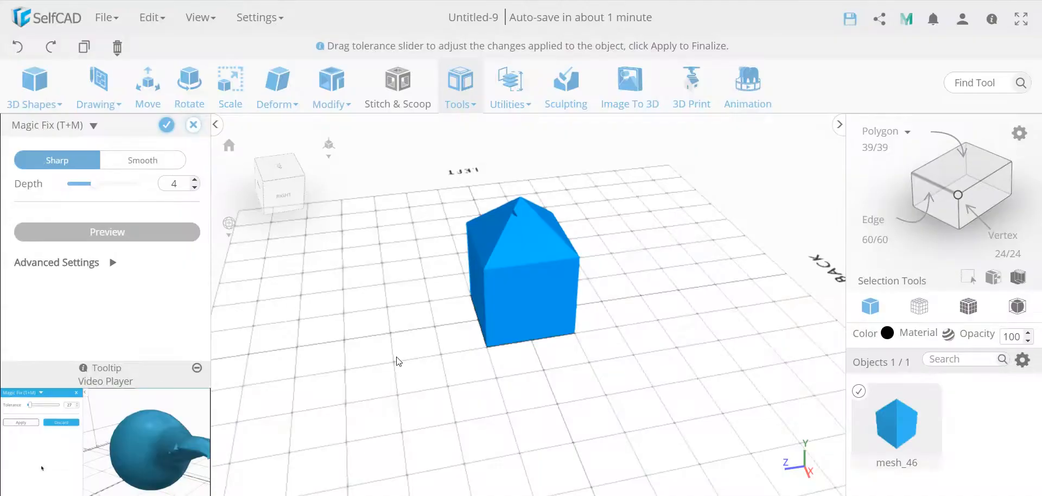
Step: Examine the flaw near the peak, set the sharp Magic Fix depth to 5 and apply the fix
{"action": "right_click_drag", "start_coordinate": [393, 363], "coordinate": [431, 380]}
{"action": "scroll", "coordinate": [519, 231], "scroll_direction": "up", "scroll_amount": 5}
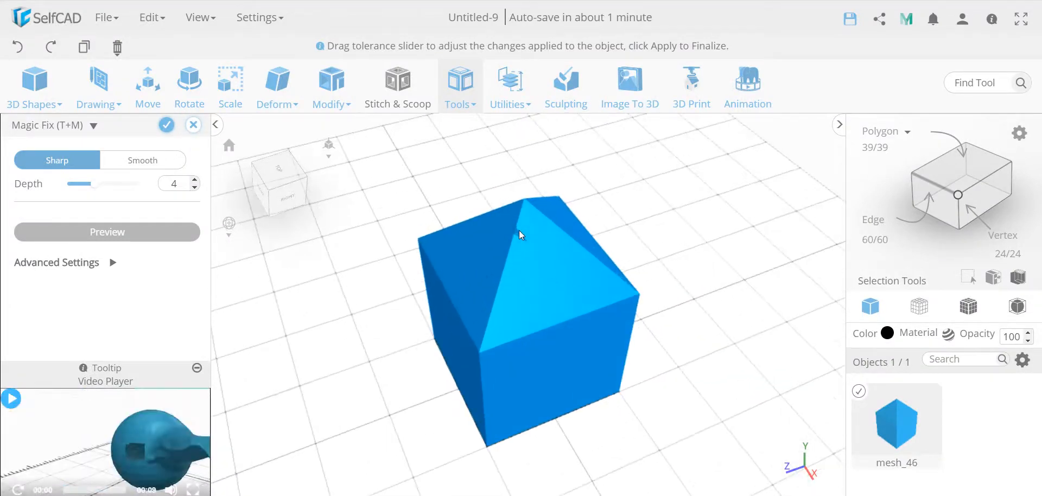
{"action": "scroll", "coordinate": [519, 230], "scroll_direction": "up", "scroll_amount": 8}
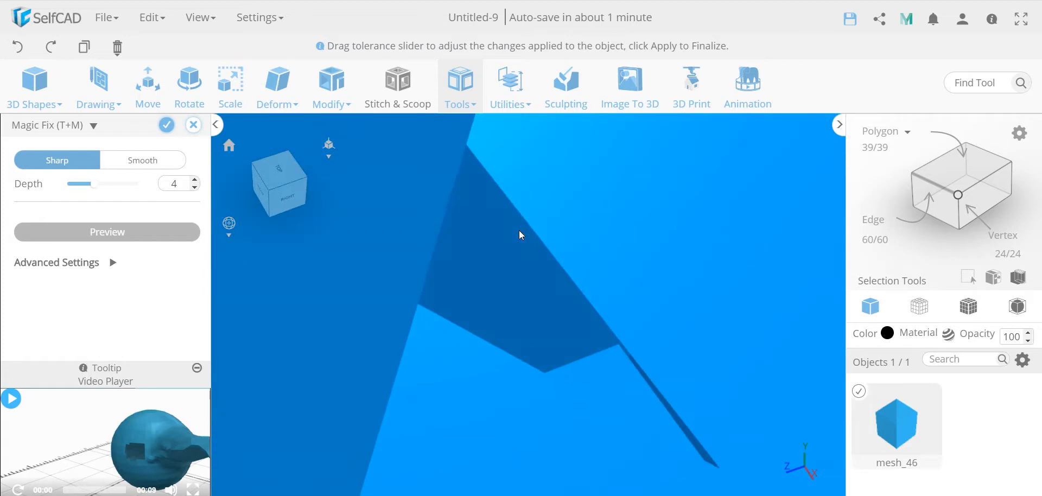
{"action": "scroll", "coordinate": [518, 230], "scroll_direction": "up", "scroll_amount": 3}
{"action": "scroll", "coordinate": [518, 230], "scroll_direction": "down", "scroll_amount": 6}
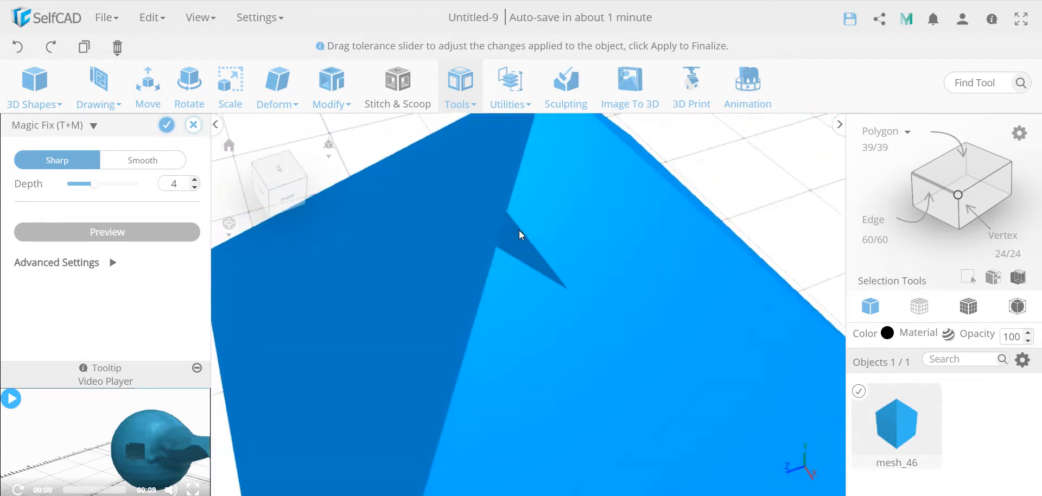
{"action": "scroll", "coordinate": [518, 230], "scroll_direction": "down", "scroll_amount": 6}
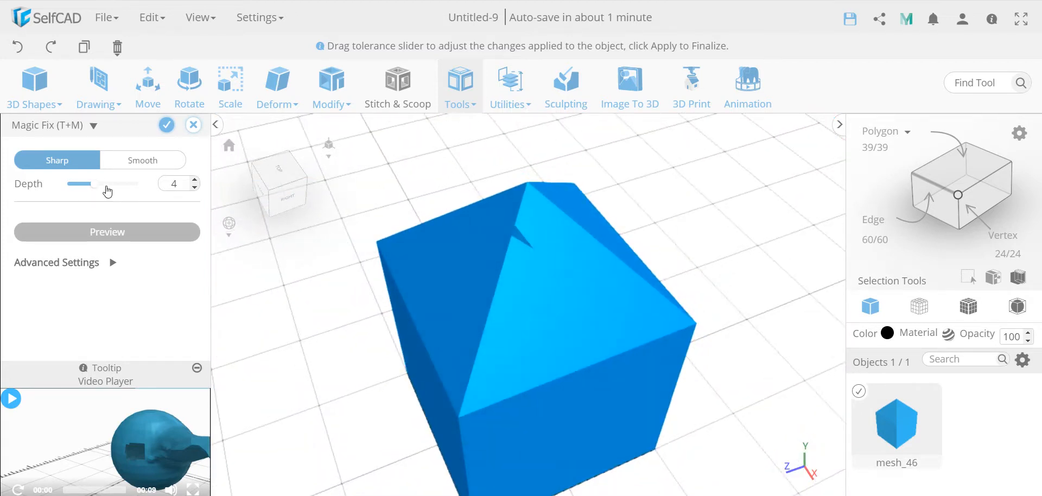
{"action": "left_click", "coordinate": [108, 184]}
{"action": "right_click_drag", "start_coordinate": [768, 326], "coordinate": [725, 297]}
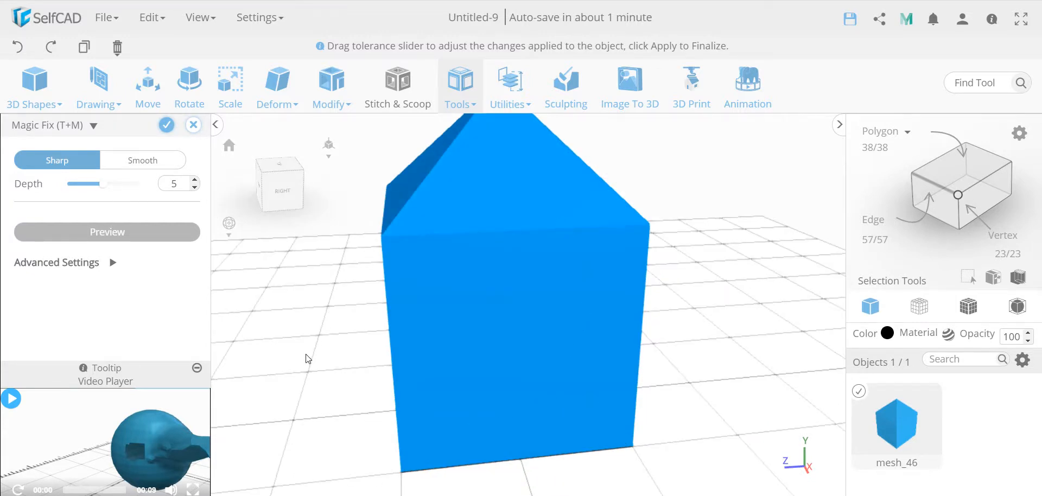
{"action": "right_click_drag", "start_coordinate": [308, 359], "coordinate": [424, 308]}
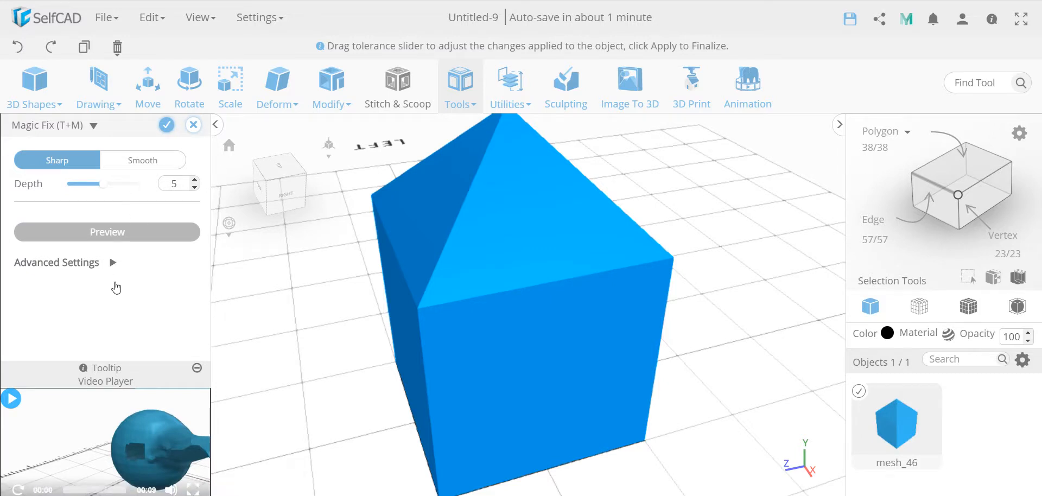
{"action": "left_click", "coordinate": [167, 126]}
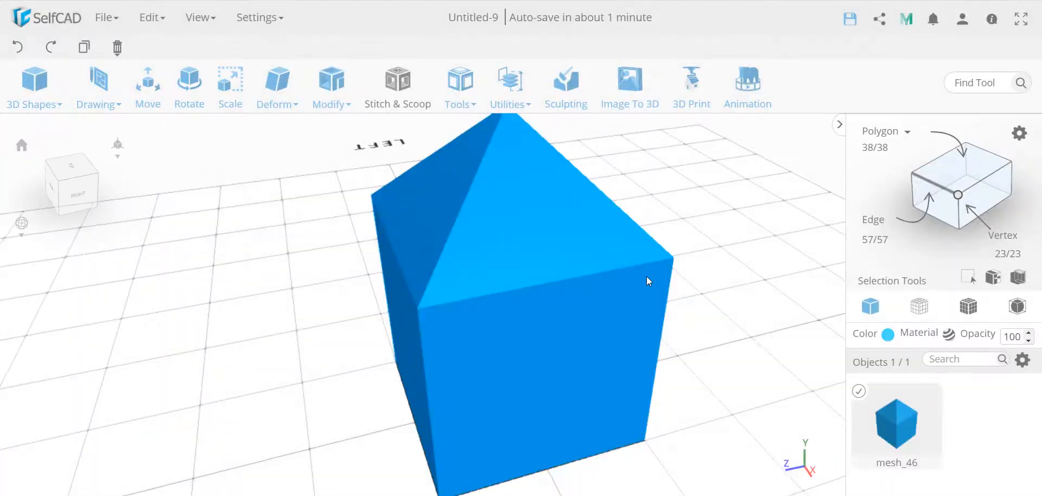
Step: Inspect the inside of the fixed object in wireframe view and restore the solid view
{"action": "mouse_move", "coordinate": [316, 379]}
{"action": "left_mouse_down"}
{"action": "mouse_move", "coordinate": [407, 389]}
{"action": "mouse_move", "coordinate": [423, 409]}
{"action": "mouse_move", "coordinate": [316, 380]}
{"action": "left_mouse_up"}
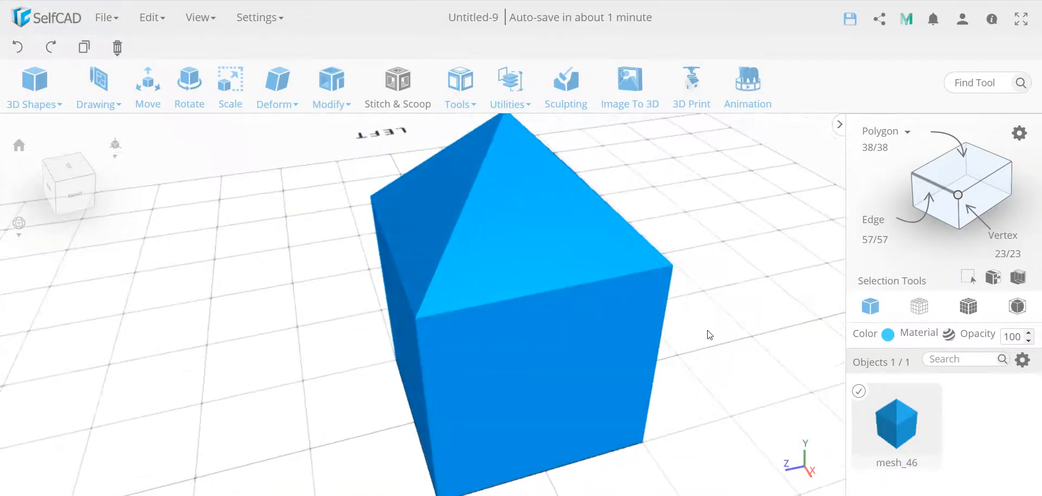
{"action": "left_click", "coordinate": [919, 306]}
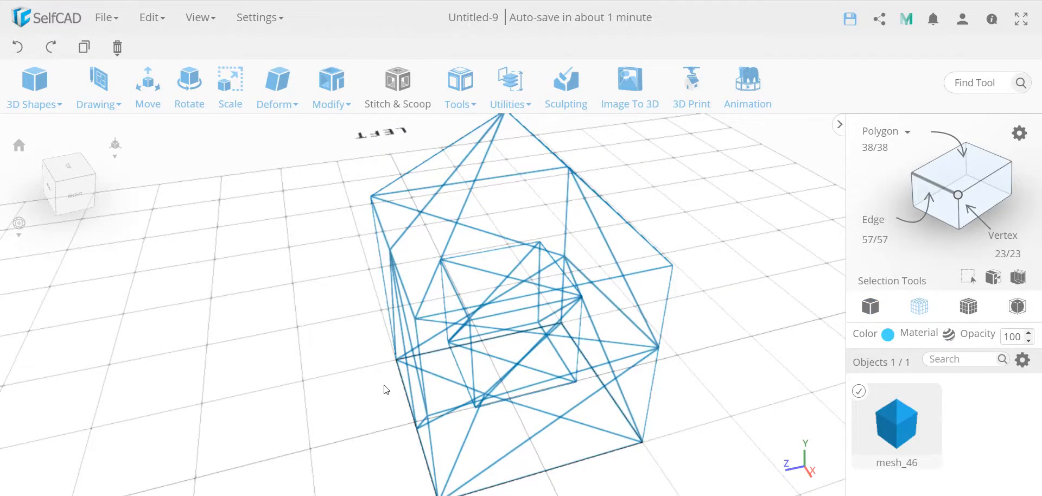
{"action": "left_click_drag", "start_coordinate": [377, 394], "coordinate": [327, 378]}
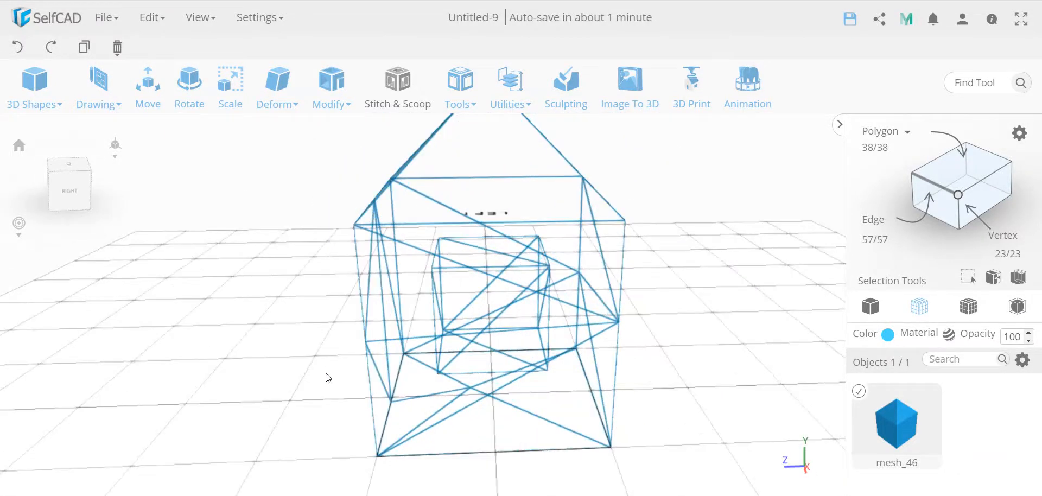
{"action": "left_click", "coordinate": [871, 306]}
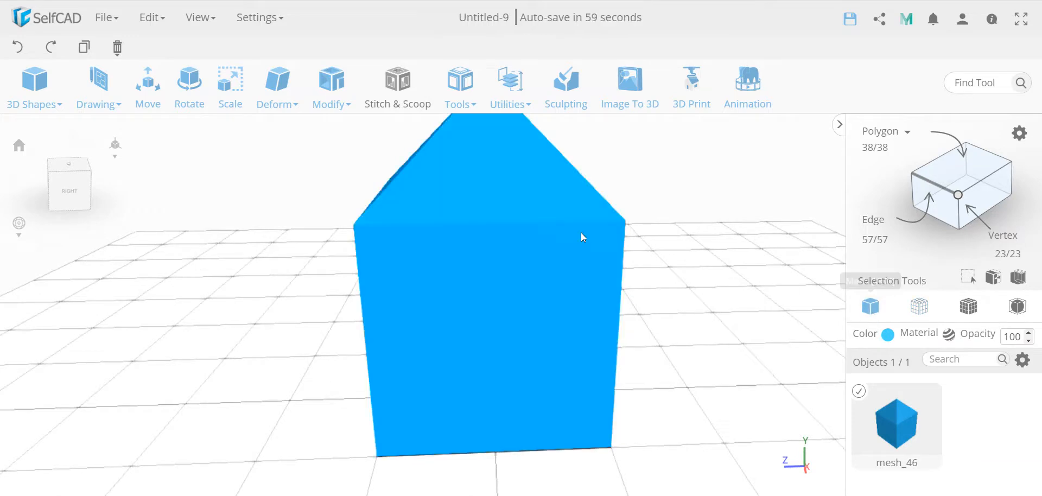
Step: Run Magic Fix on the object again in Sharp mode at depth 4 with Remove Disconnected enabled, and apply it
{"action": "left_click", "coordinate": [504, 79]}
{"action": "left_click", "coordinate": [460, 82]}
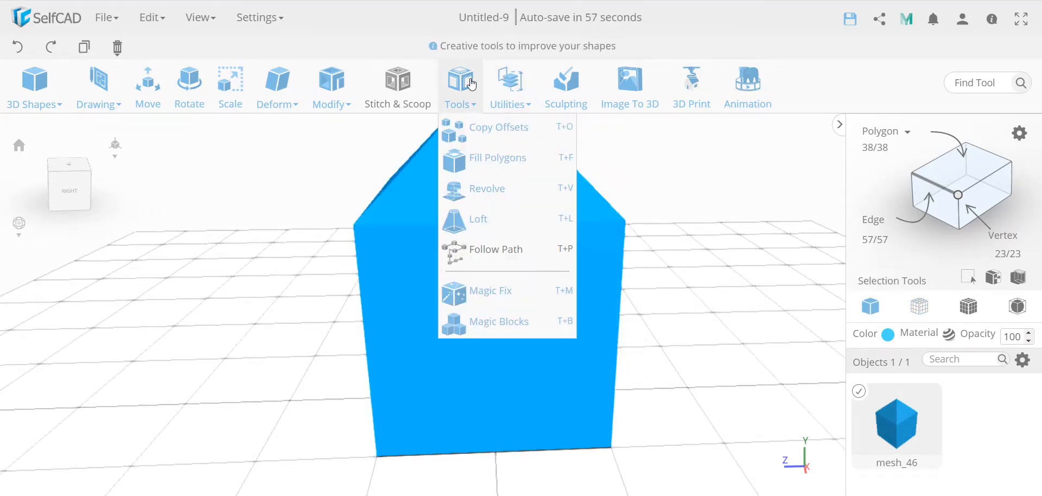
{"action": "left_click", "coordinate": [441, 296]}
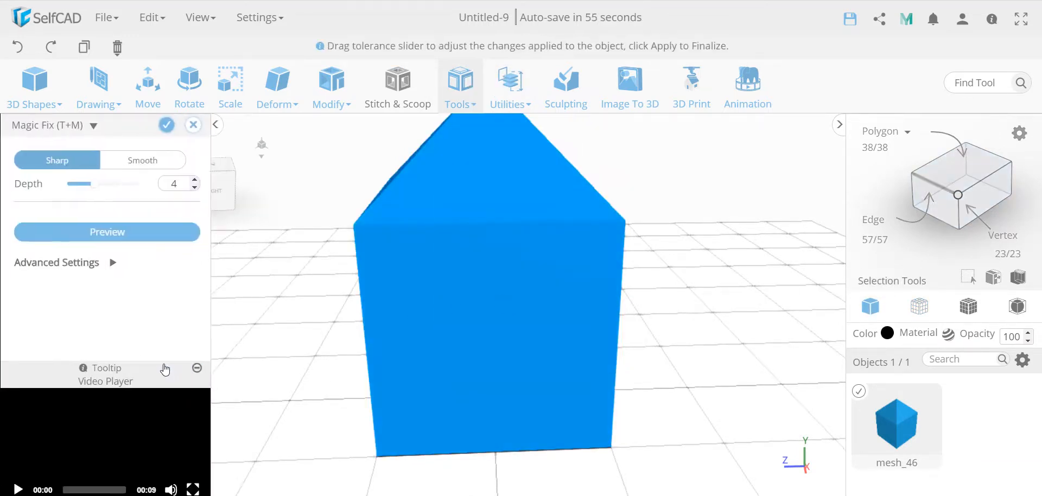
{"action": "left_click", "coordinate": [112, 263]}
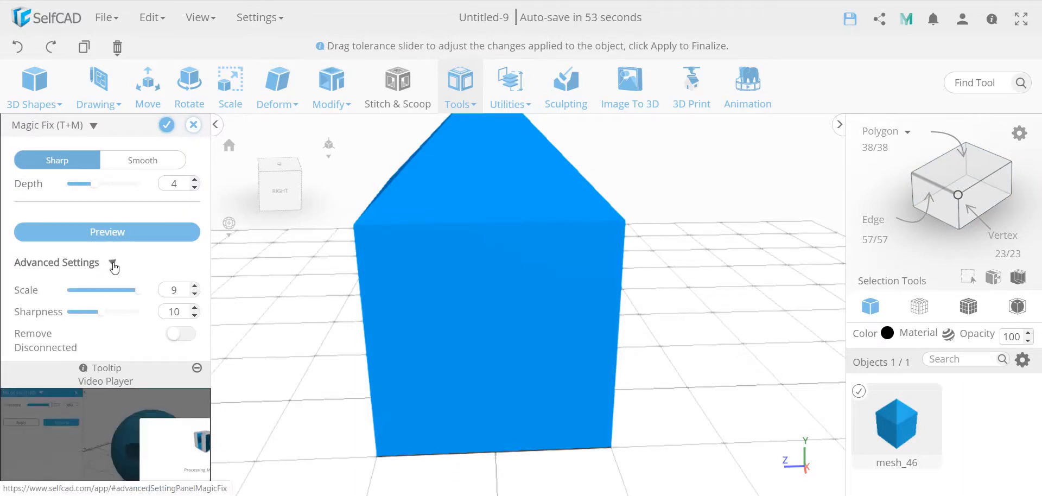
{"action": "left_click", "coordinate": [188, 339]}
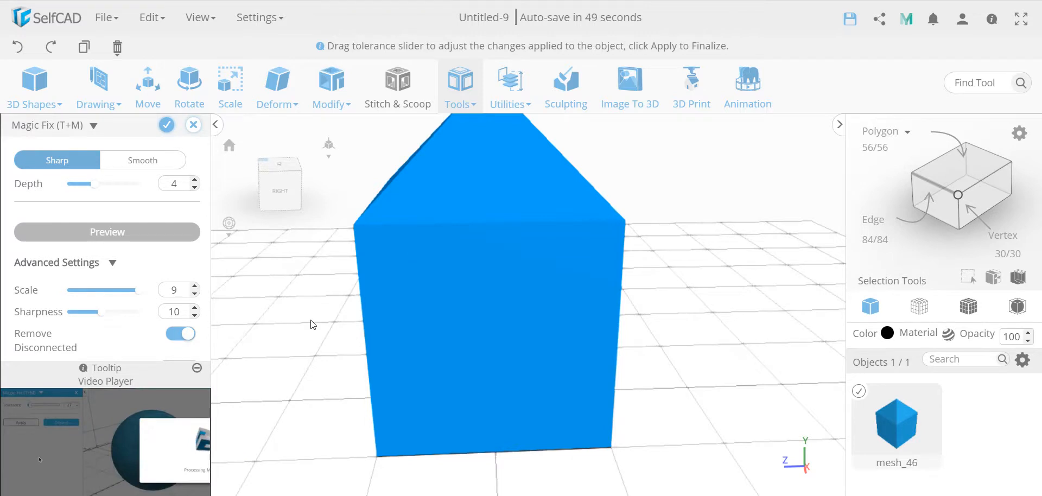
{"action": "left_click_drag", "start_coordinate": [311, 320], "coordinate": [262, 217]}
{"action": "left_click", "coordinate": [167, 125]}
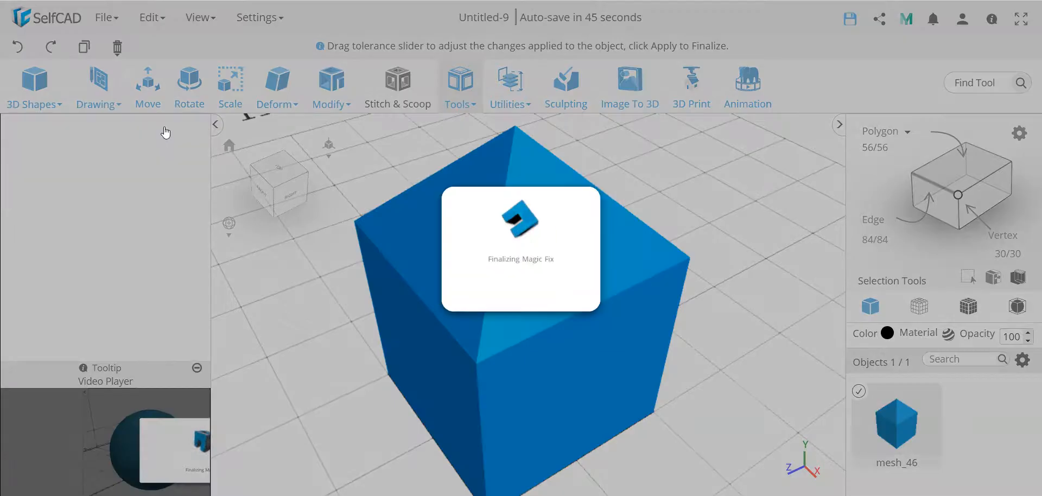
Step: Check the object's mesh in wireframe view, apply Resolution at detail level 0 and restore the solid view
{"action": "left_click", "coordinate": [919, 306]}
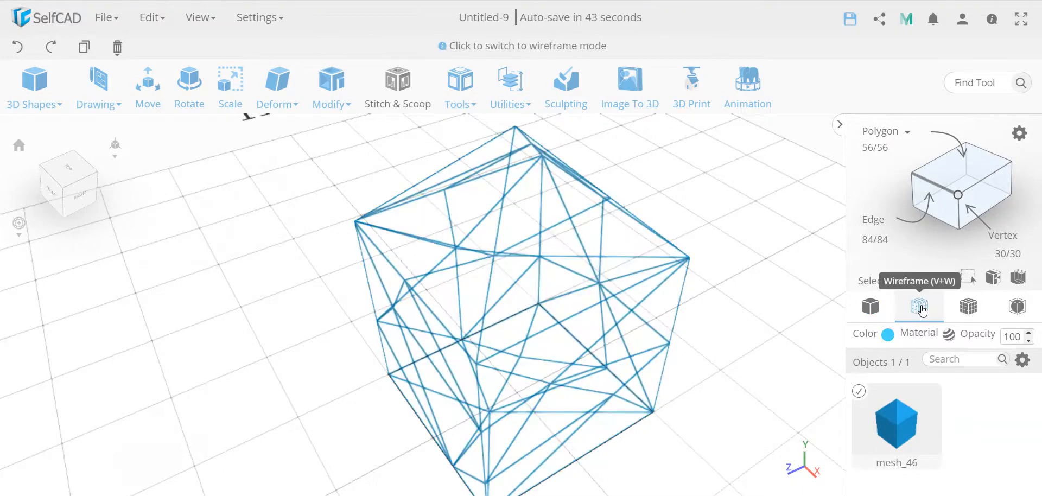
{"action": "left_click_drag", "start_coordinate": [668, 429], "coordinate": [551, 400]}
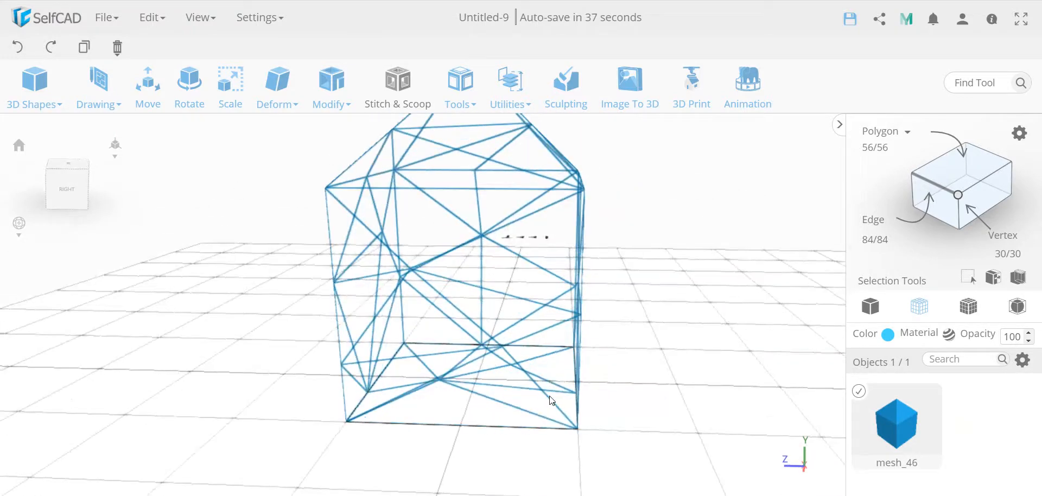
{"action": "left_click", "coordinate": [337, 98]}
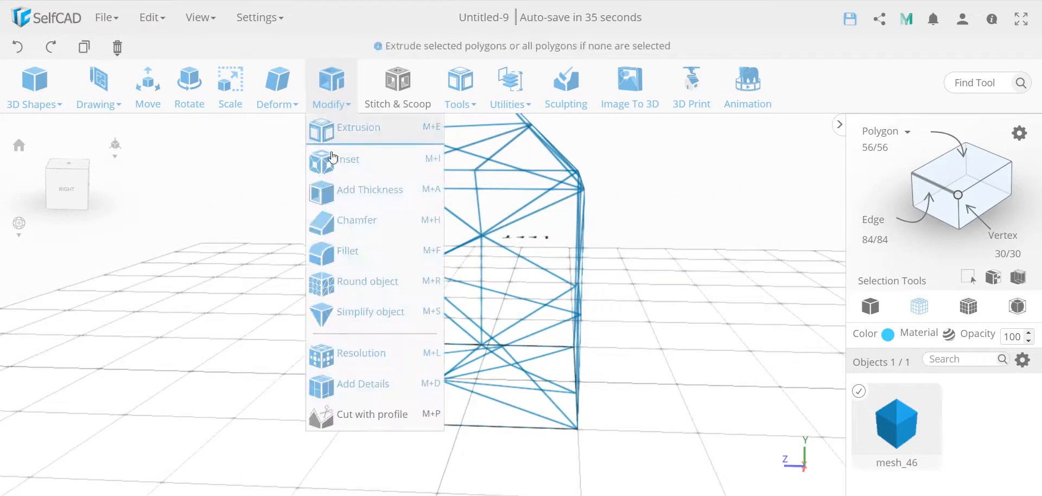
{"action": "left_click", "coordinate": [352, 357]}
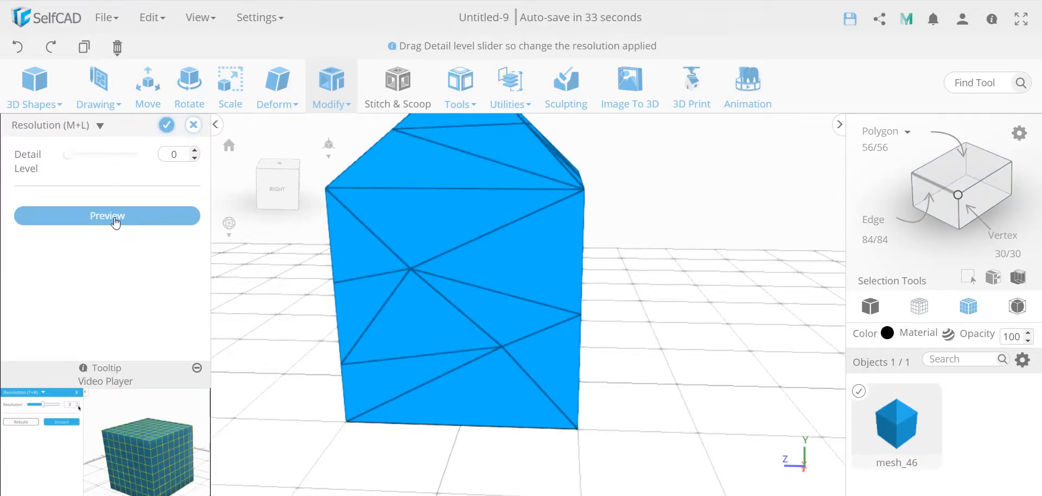
{"action": "left_click", "coordinate": [112, 216]}
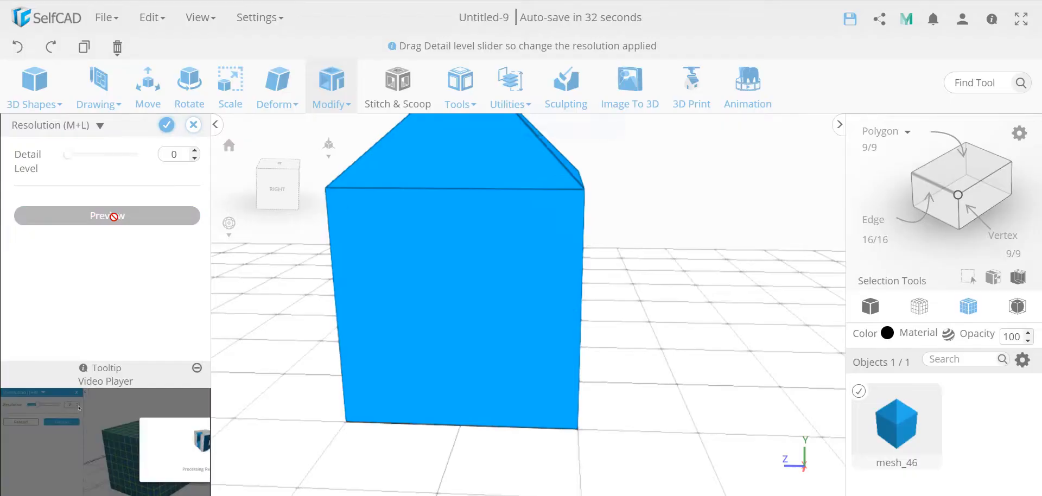
{"action": "left_click", "coordinate": [166, 126]}
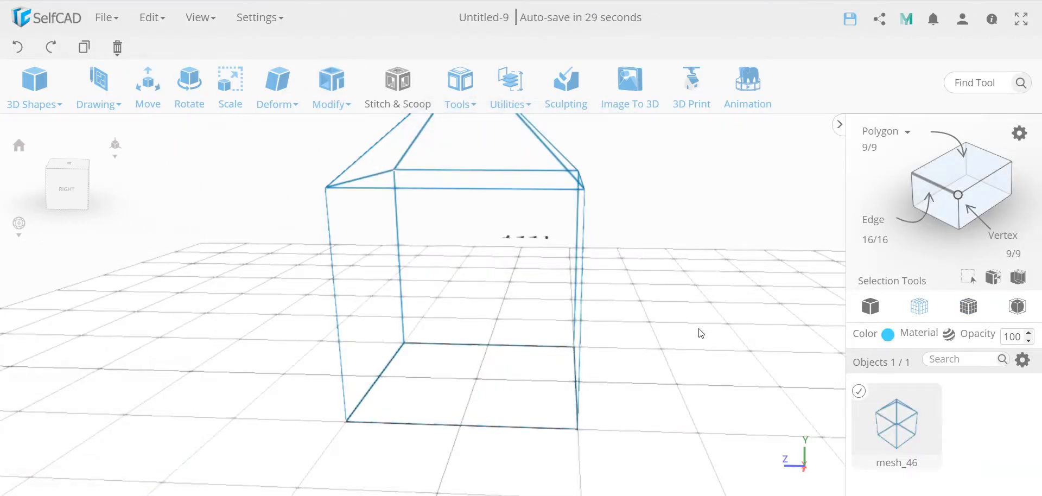
{"action": "right_click_drag", "start_coordinate": [699, 330], "coordinate": [595, 332]}
{"action": "left_click", "coordinate": [870, 306]}
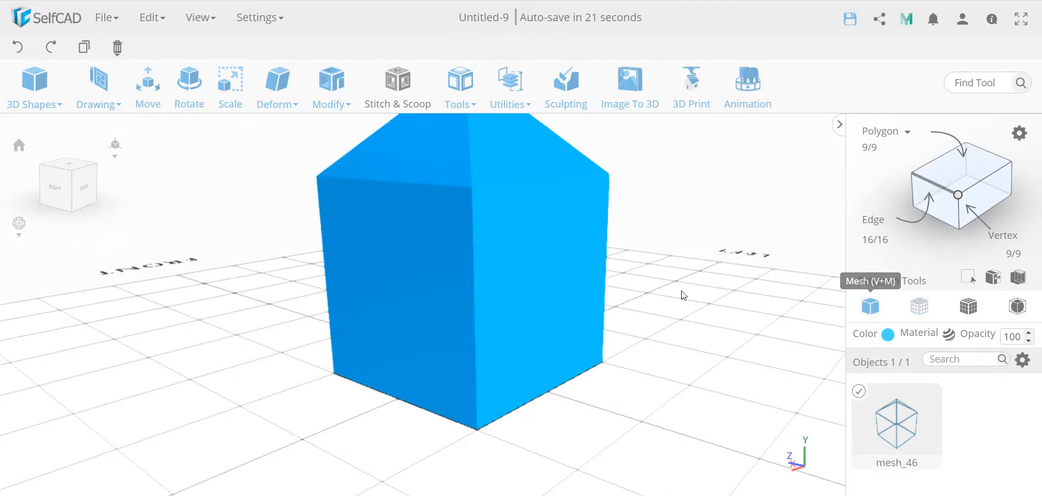
Step: Preview Magic Fix on the object in Smooth mode at depth 4 and examine the resulting corners from several sides
{"action": "mouse_move", "coordinate": [509, 97]}
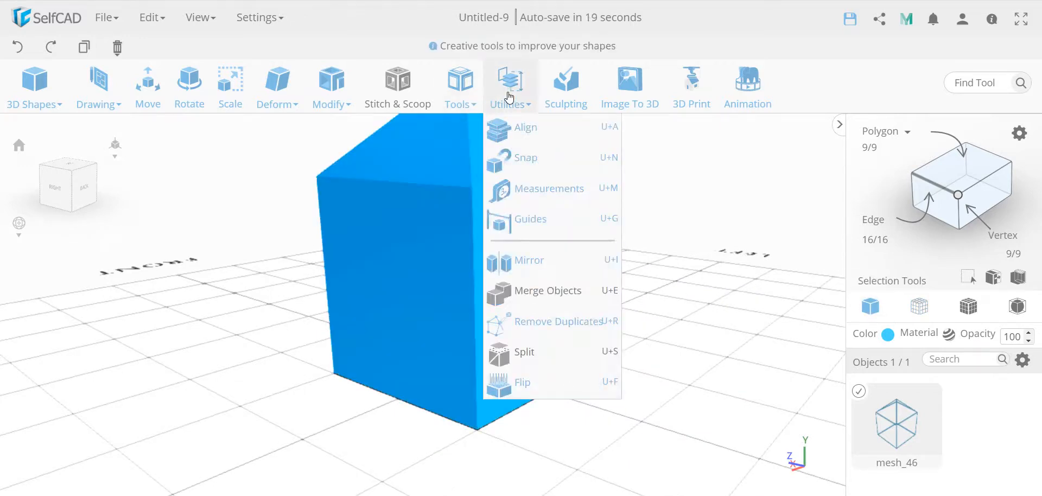
{"action": "mouse_move", "coordinate": [458, 90]}
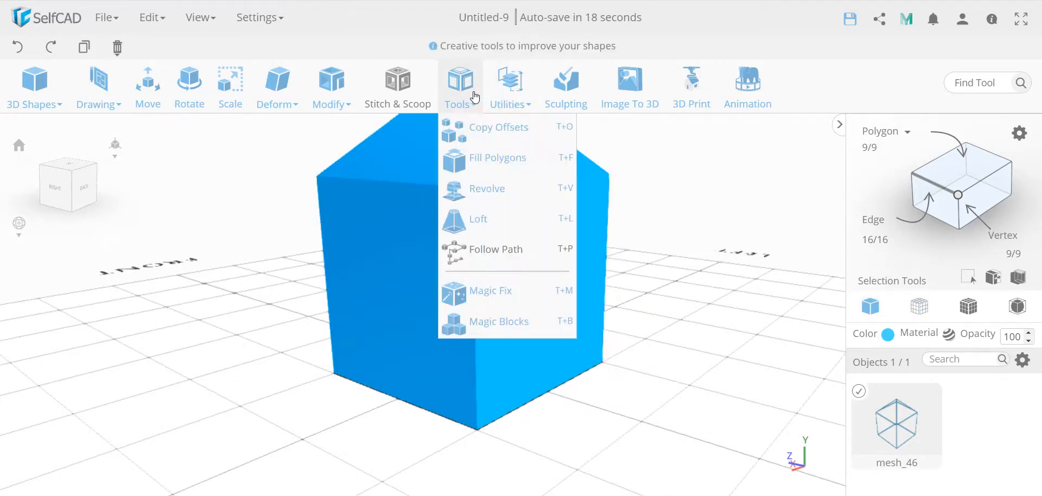
{"action": "left_click", "coordinate": [509, 305]}
{"action": "left_click", "coordinate": [138, 161]}
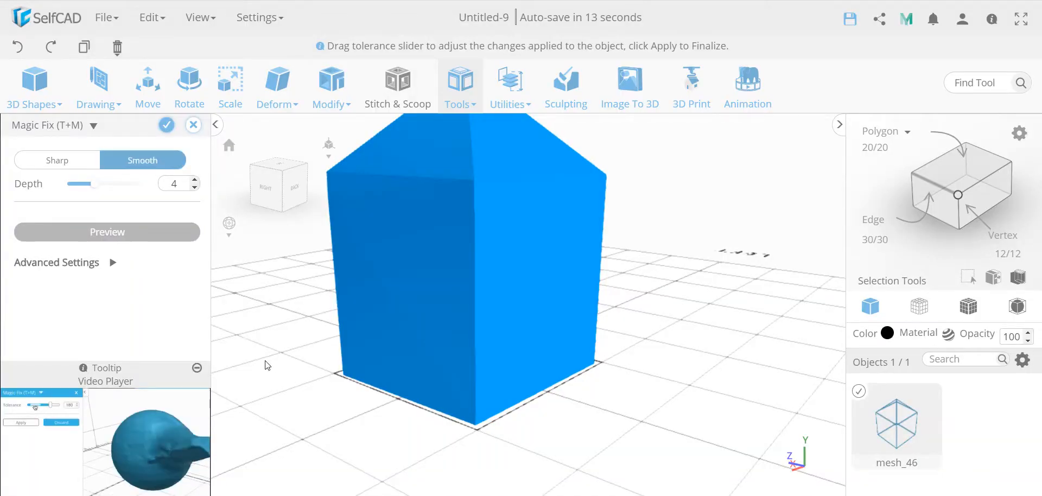
{"action": "left_click_drag", "start_coordinate": [267, 365], "coordinate": [362, 389]}
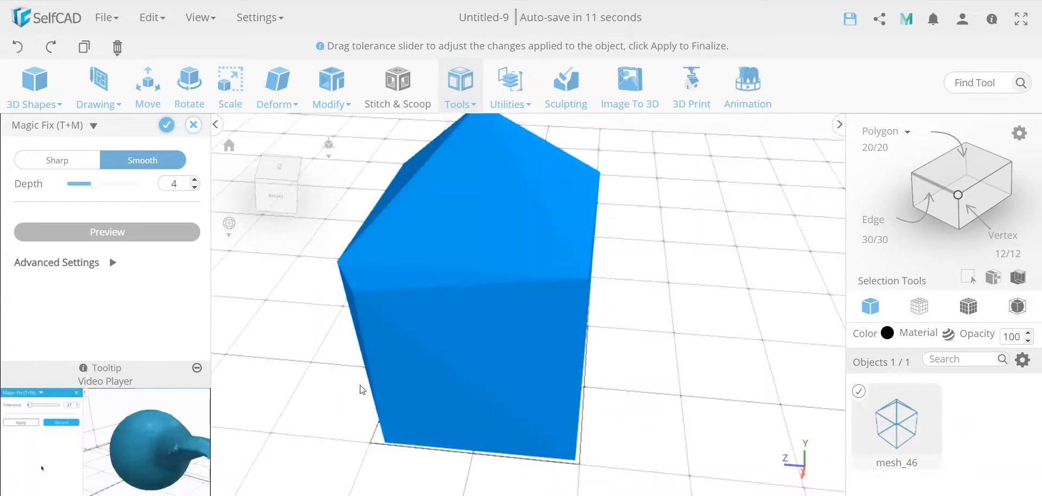
{"action": "scroll", "coordinate": [378, 286], "scroll_direction": "up", "scroll_amount": 5}
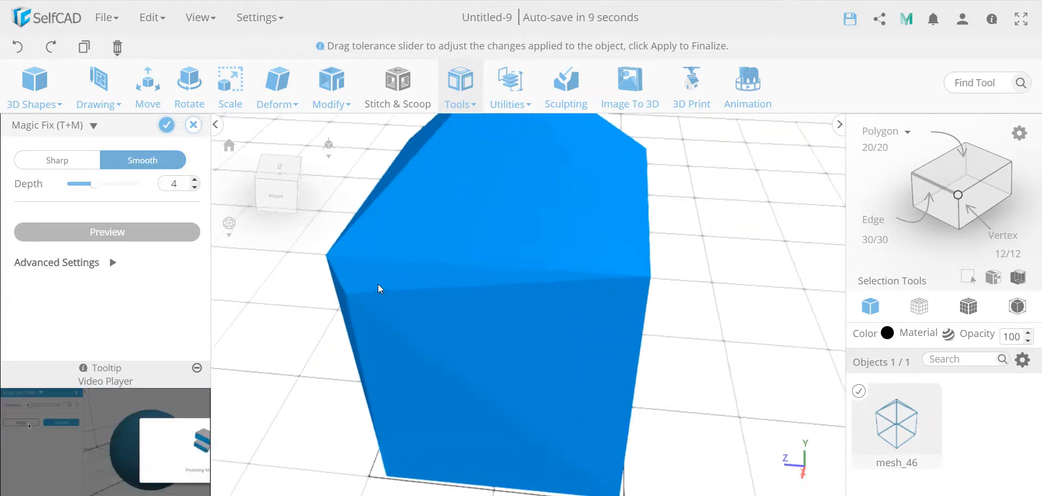
{"action": "left_click_drag", "start_coordinate": [287, 413], "coordinate": [402, 404]}
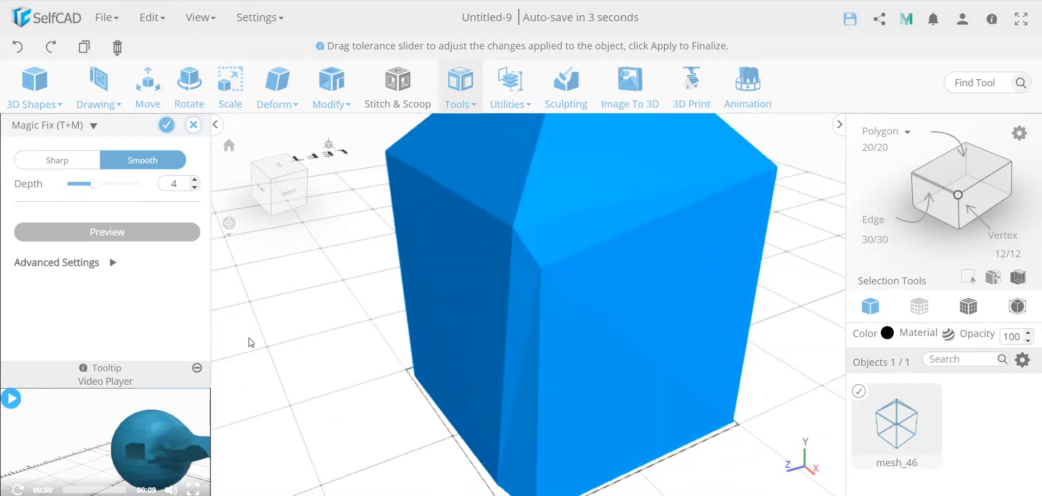
Step: Set the smooth Magic Fix depth to 7, check the object's edges and apply the fix
{"action": "left_click", "coordinate": [123, 184]}
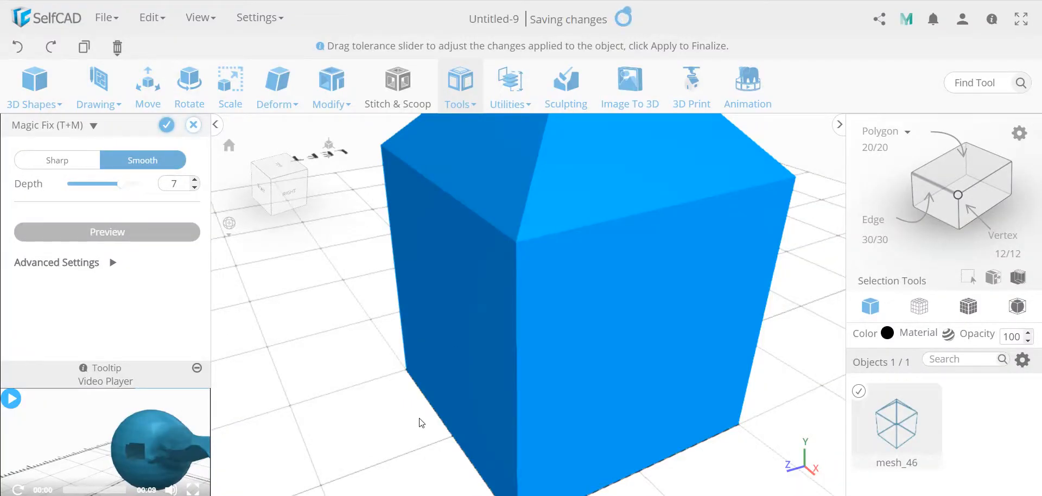
{"action": "left_click_drag", "start_coordinate": [420, 423], "coordinate": [296, 386]}
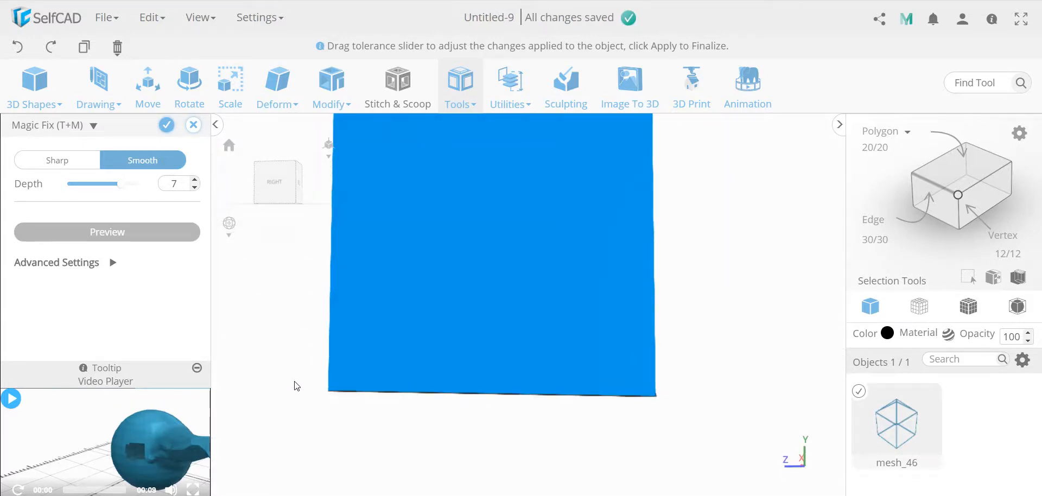
{"action": "left_click", "coordinate": [167, 126]}
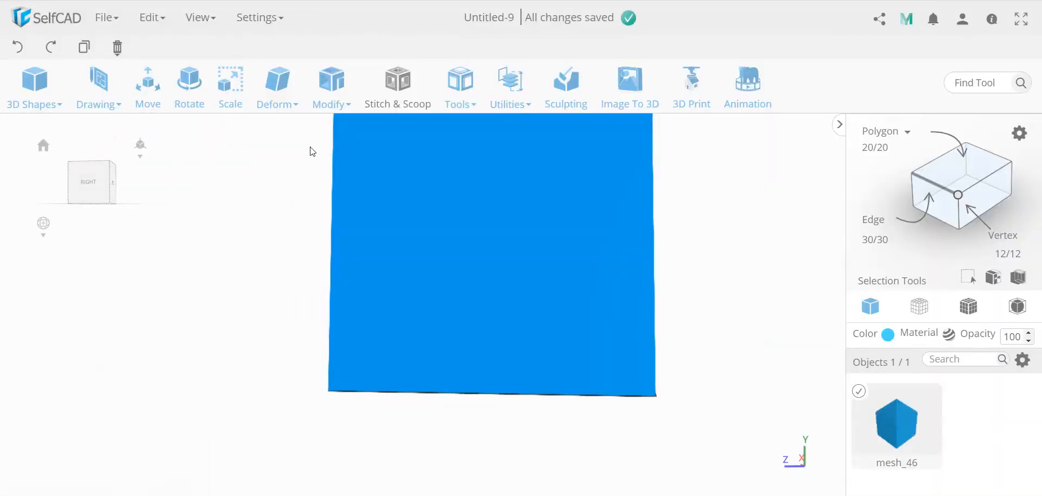
Step: Apply Resolution at detail level 0 to the fixed object and examine its upper corner and inside
{"action": "left_click", "coordinate": [328, 87]}
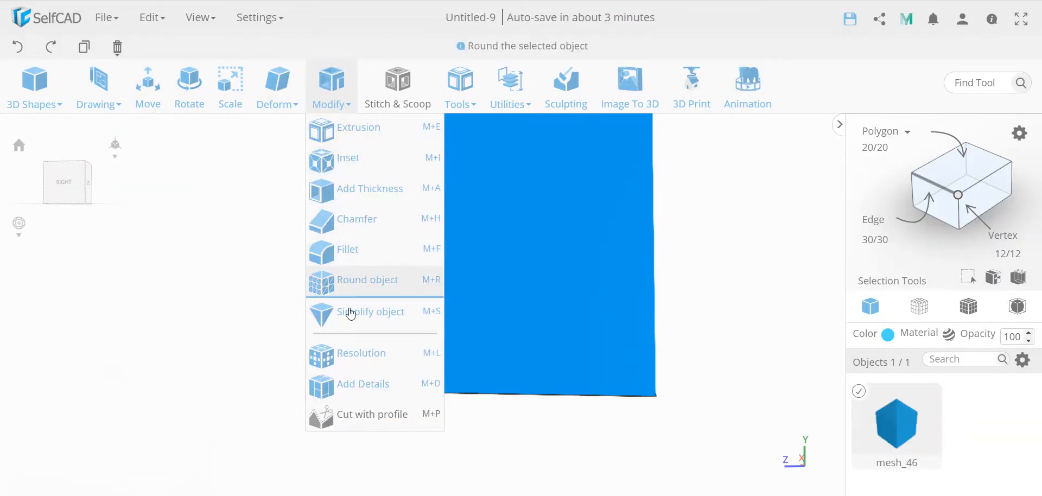
{"action": "left_click", "coordinate": [354, 353]}
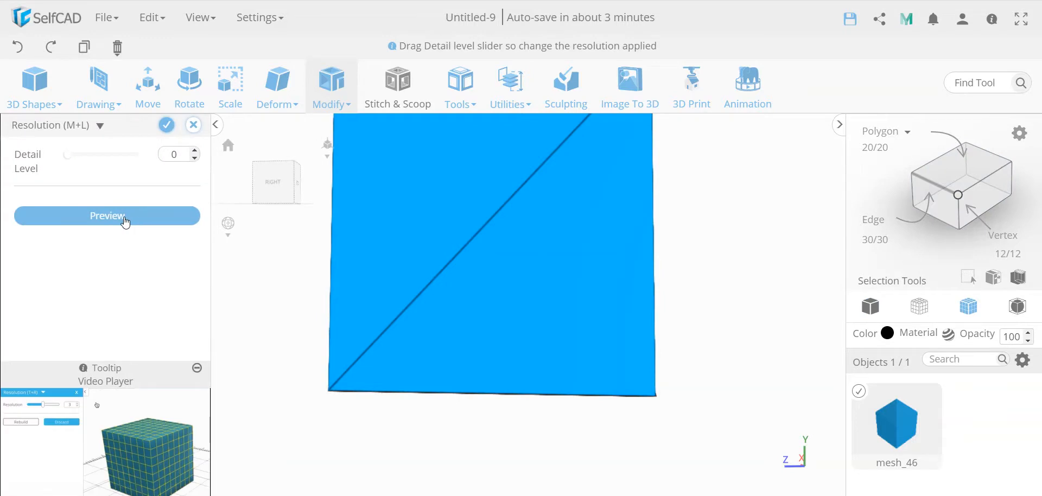
{"action": "left_click", "coordinate": [123, 215]}
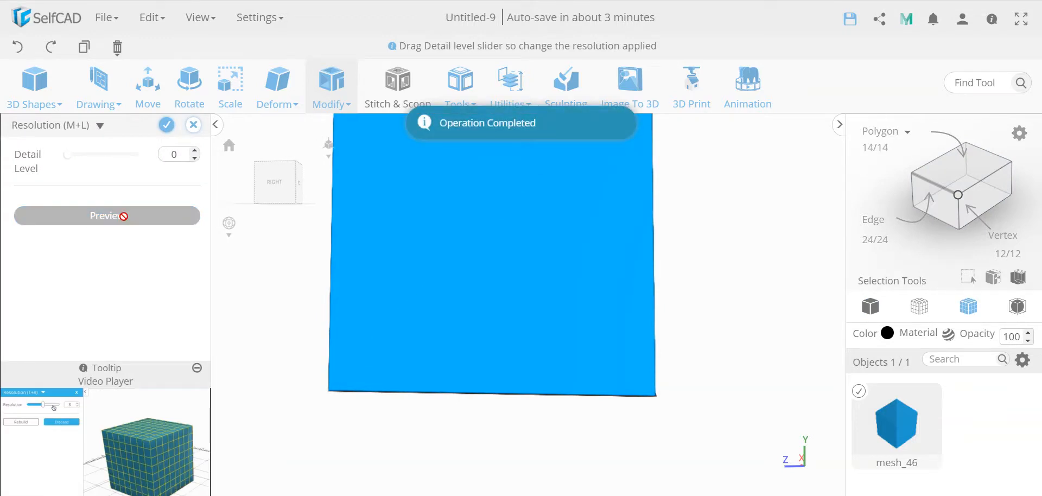
{"action": "left_click", "coordinate": [167, 125]}
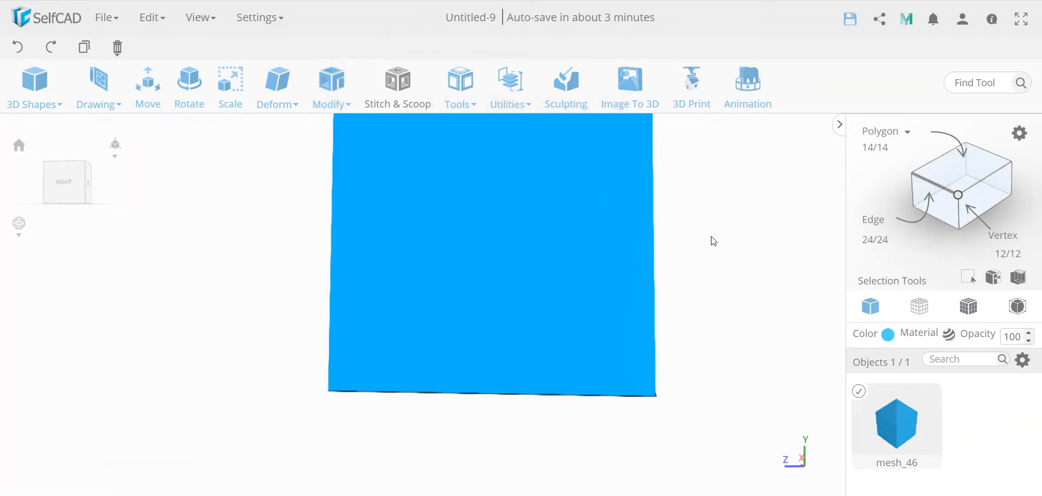
{"action": "left_click_drag", "start_coordinate": [711, 237], "coordinate": [553, 276]}
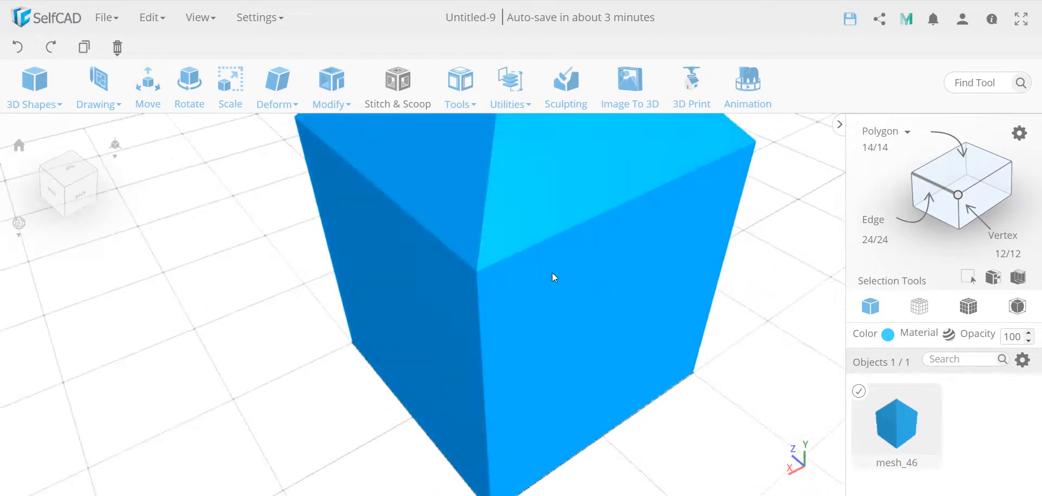
{"action": "scroll", "coordinate": [479, 277], "scroll_direction": "up", "scroll_amount": 10}
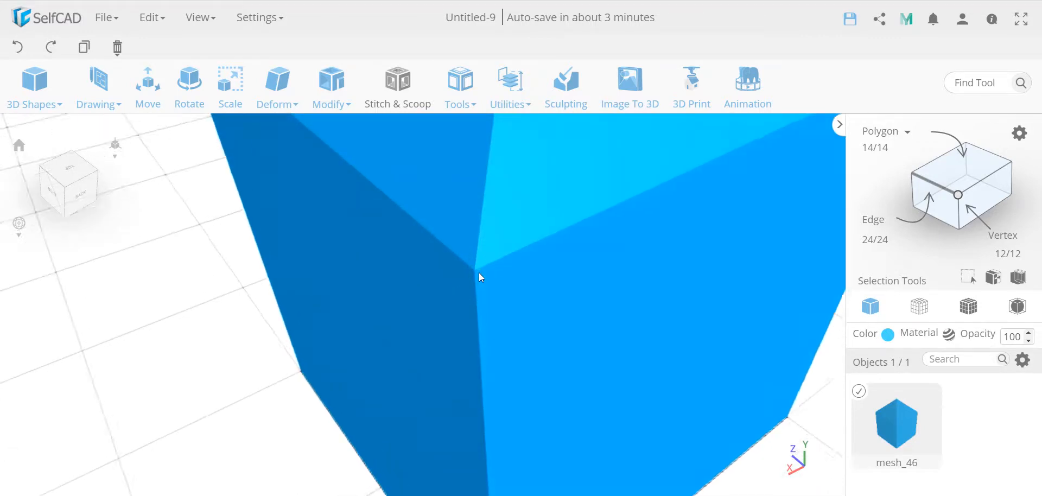
{"action": "scroll", "coordinate": [359, 205], "scroll_direction": "up", "scroll_amount": 5}
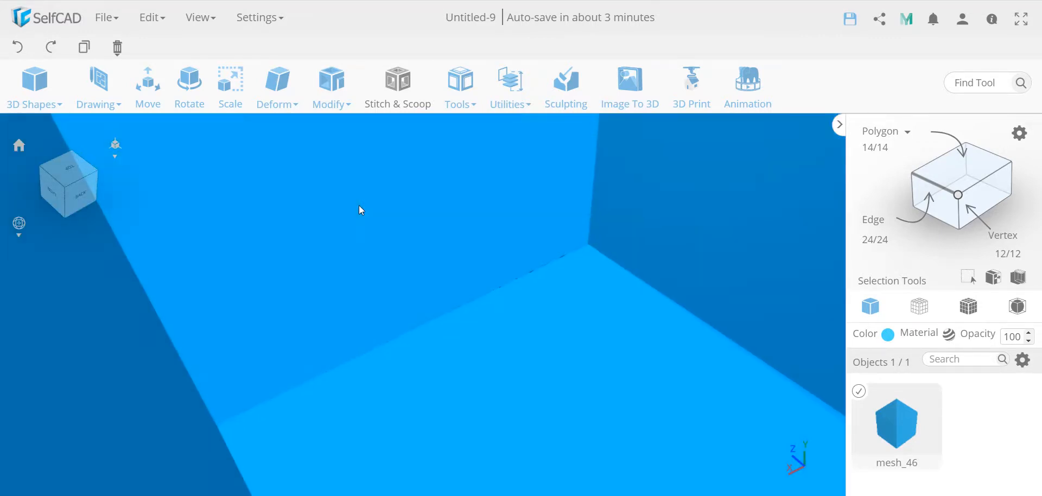
{"action": "scroll", "coordinate": [359, 205], "scroll_direction": "down", "scroll_amount": 10}
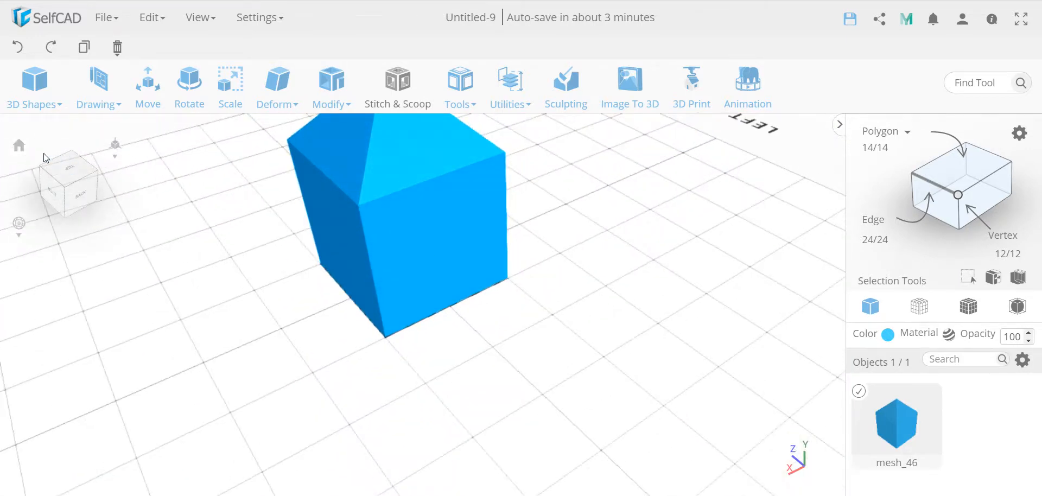
Step: Return to the home view and preview Magic Blocks on the object at depth 4, trying scale 6 and setting it back to 9
{"action": "left_click", "coordinate": [19, 145]}
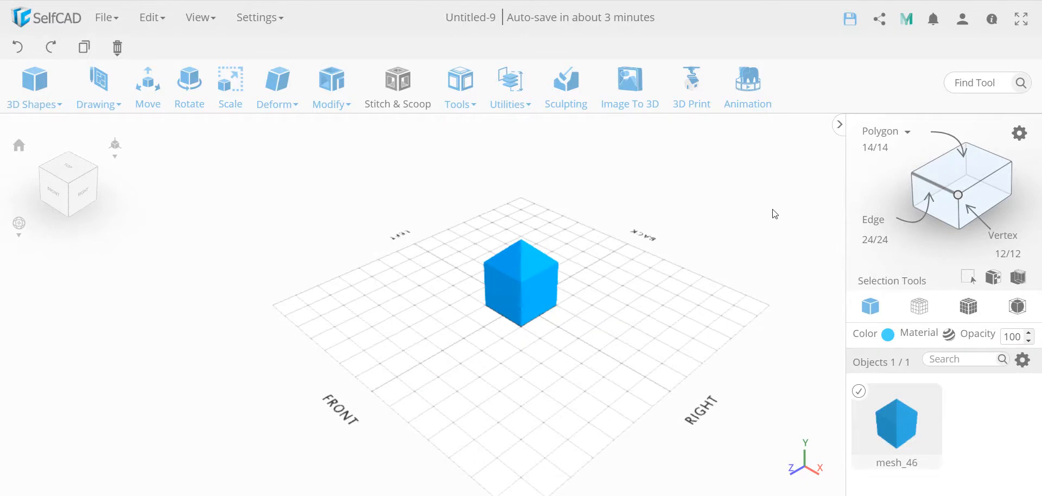
{"action": "left_click", "coordinate": [515, 90]}
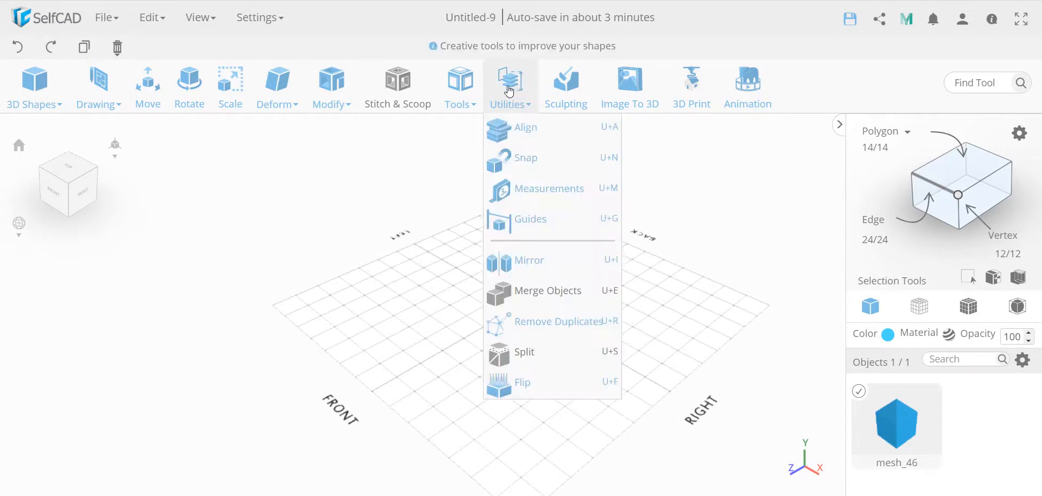
{"action": "left_click", "coordinate": [460, 86]}
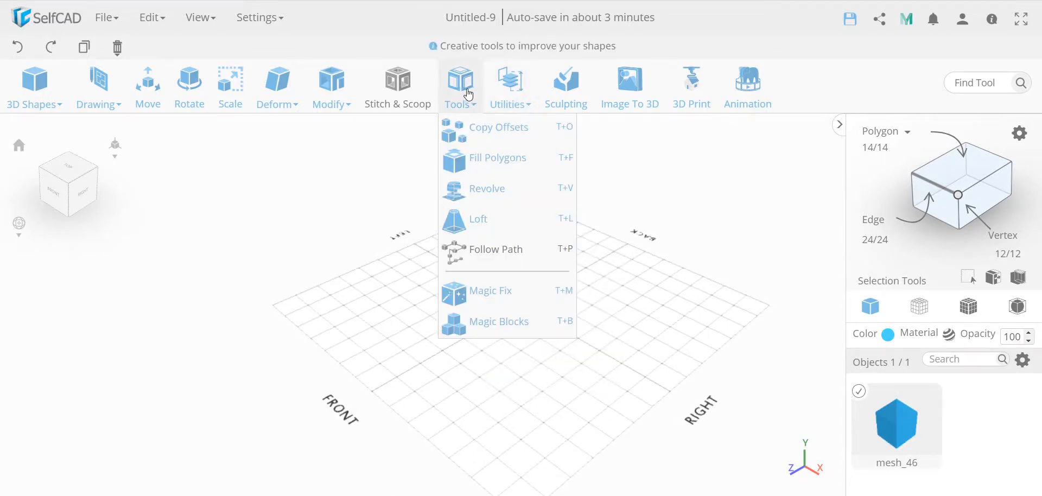
{"action": "left_click", "coordinate": [515, 325]}
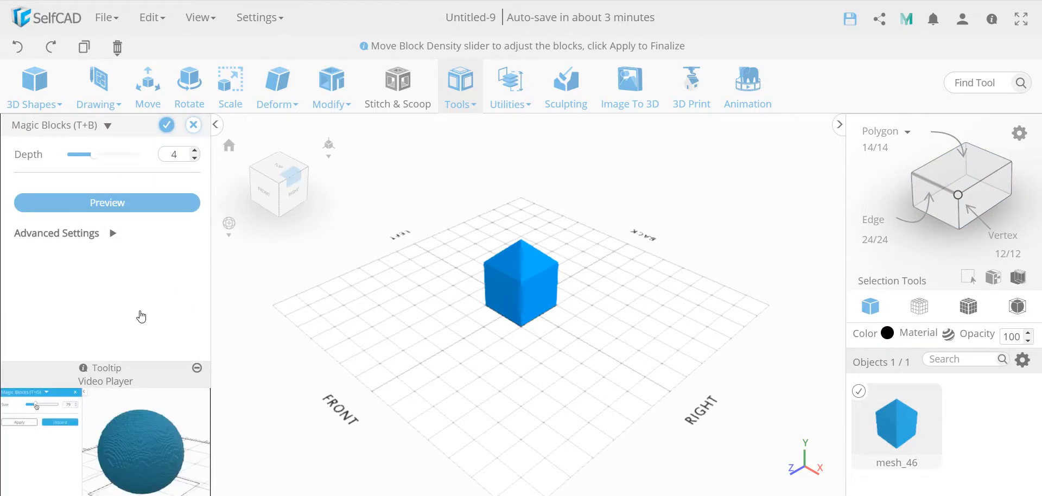
{"action": "left_click", "coordinate": [113, 235]}
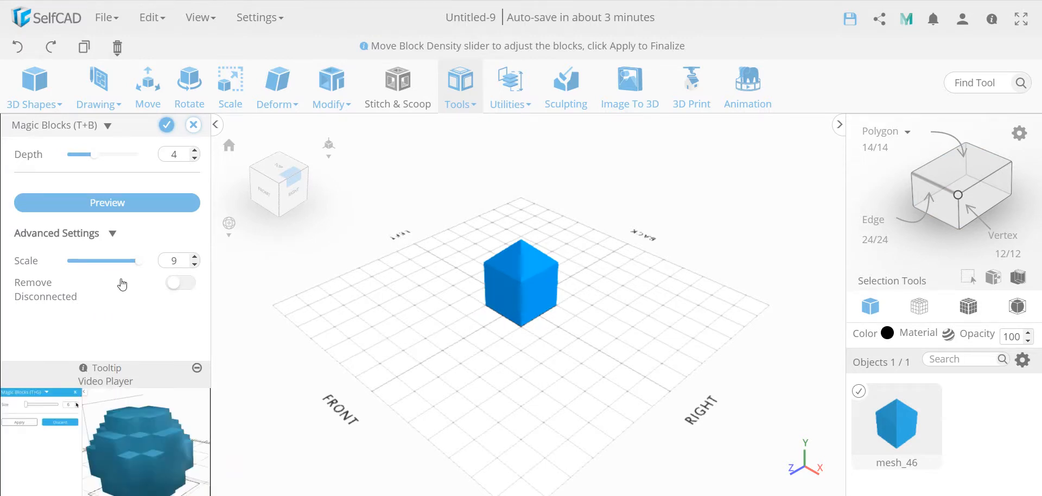
{"action": "left_click", "coordinate": [111, 263]}
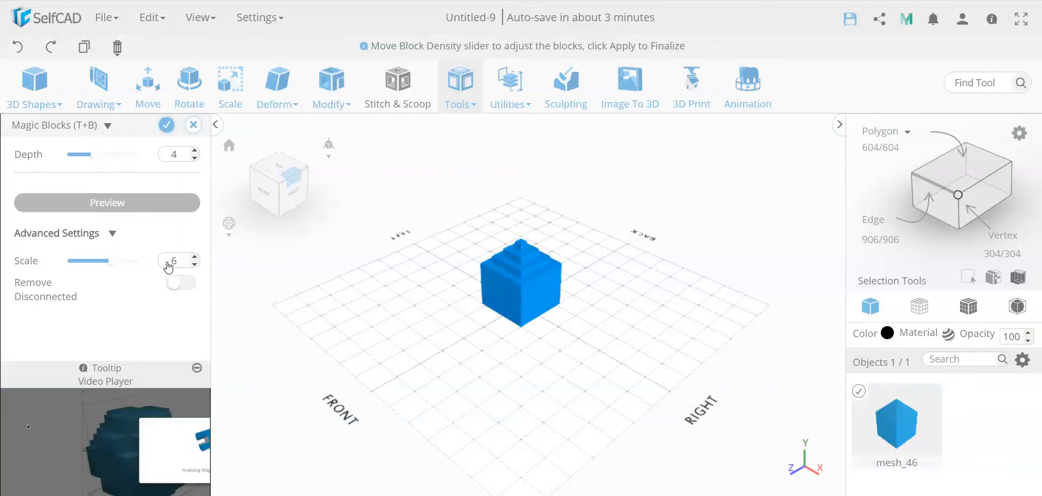
{"action": "left_click", "coordinate": [126, 262]}
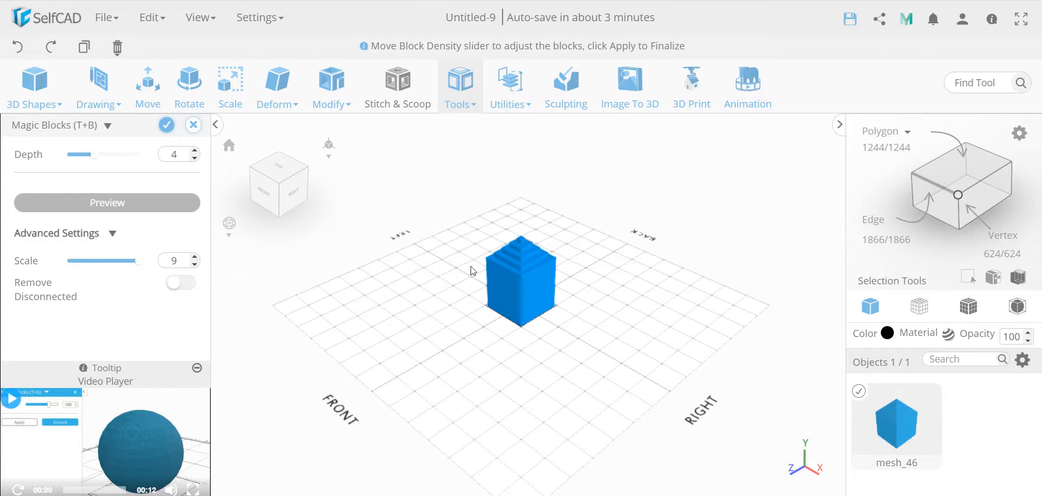
Step: Set the Magic Blocks depth to 7, examine the stepped roof up close and apply the blocks
{"action": "scroll", "coordinate": [510, 264], "scroll_direction": "up", "scroll_amount": 5}
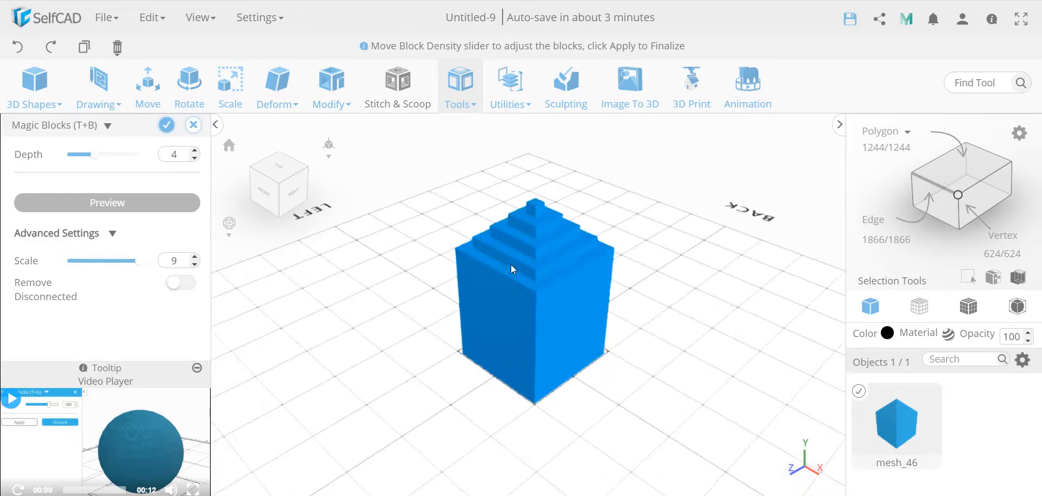
{"action": "scroll", "coordinate": [510, 265], "scroll_direction": "up", "scroll_amount": 1}
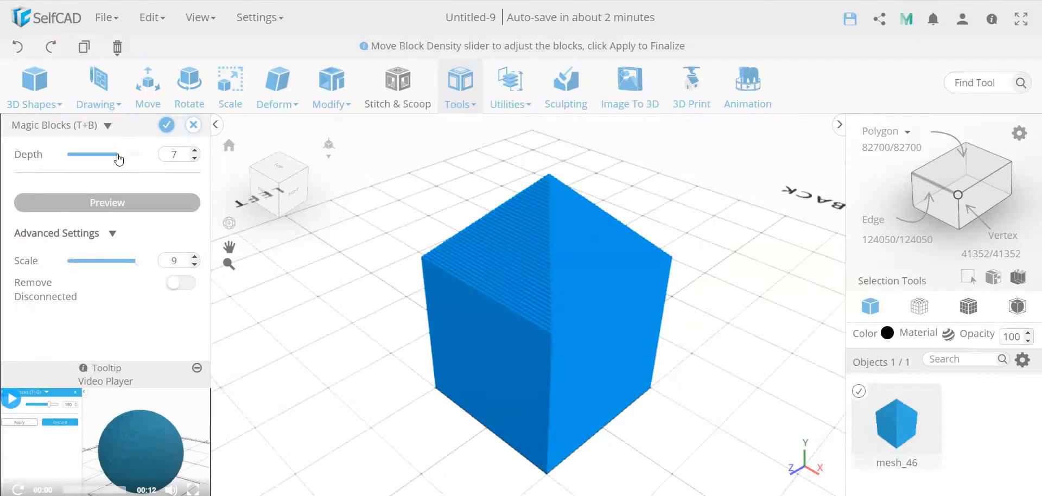
{"action": "scroll", "coordinate": [540, 211], "scroll_direction": "up", "scroll_amount": 5}
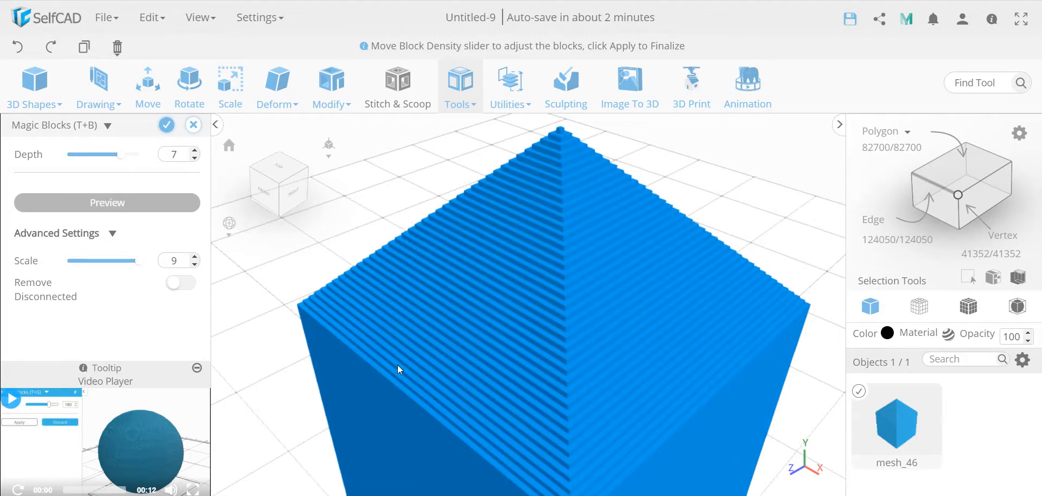
{"action": "scroll", "coordinate": [397, 364], "scroll_direction": "down", "scroll_amount": 3}
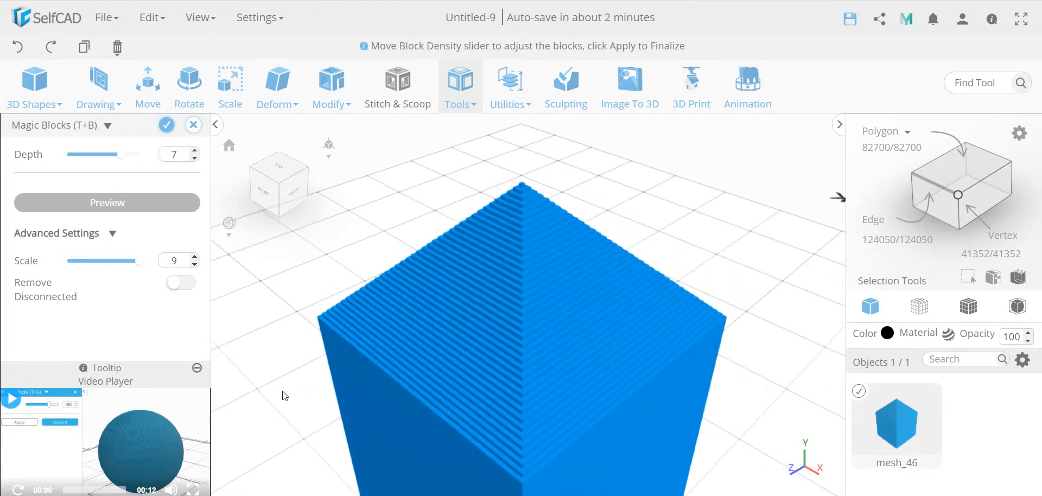
{"action": "left_click_drag", "start_coordinate": [278, 388], "coordinate": [261, 372]}
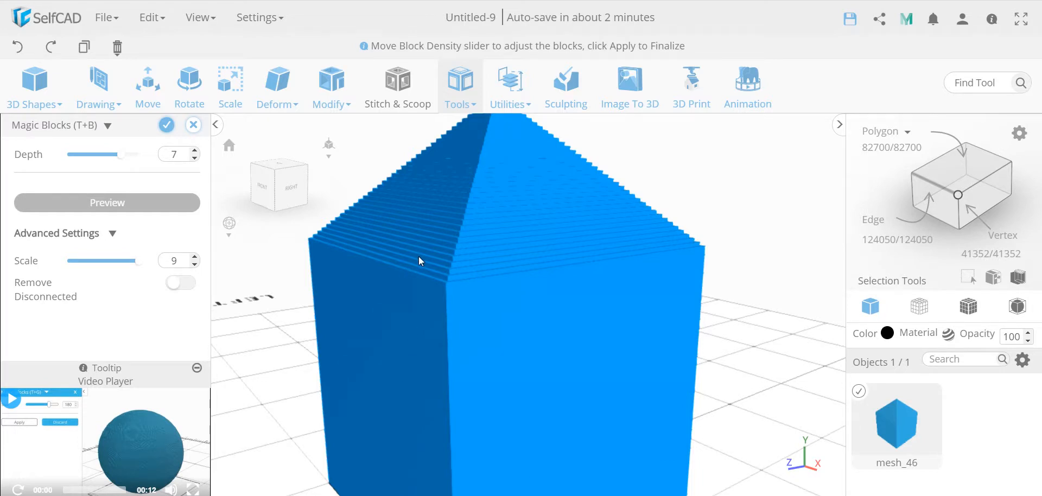
{"action": "scroll", "coordinate": [454, 274], "scroll_direction": "down", "scroll_amount": 5}
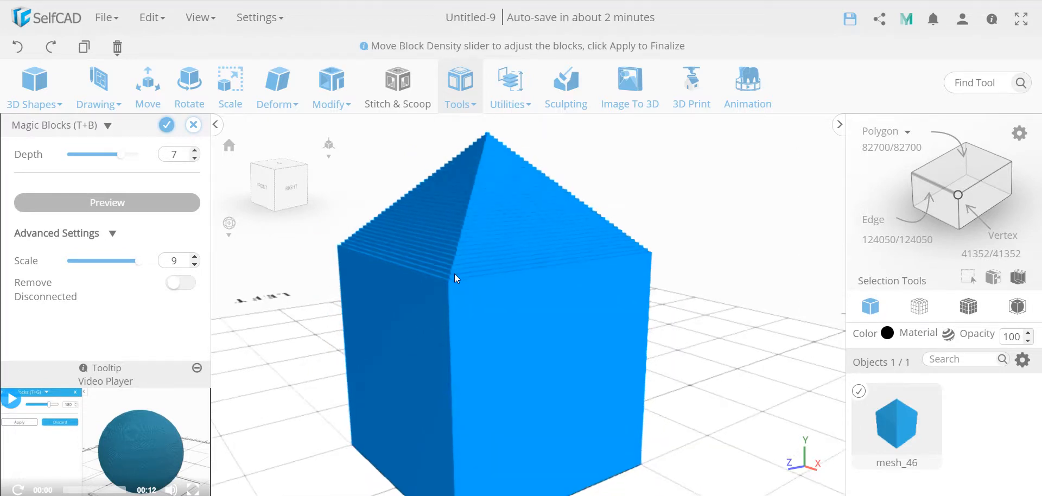
{"action": "left_click", "coordinate": [167, 126]}
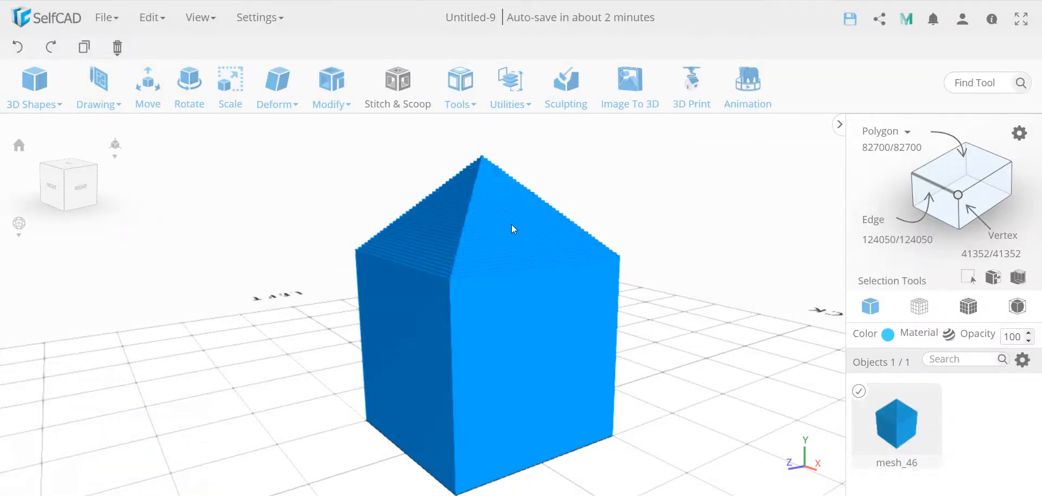
Step: Reduce the blocky object's mesh with Resolution at detail level 0 and apply it
{"action": "left_click", "coordinate": [333, 98]}
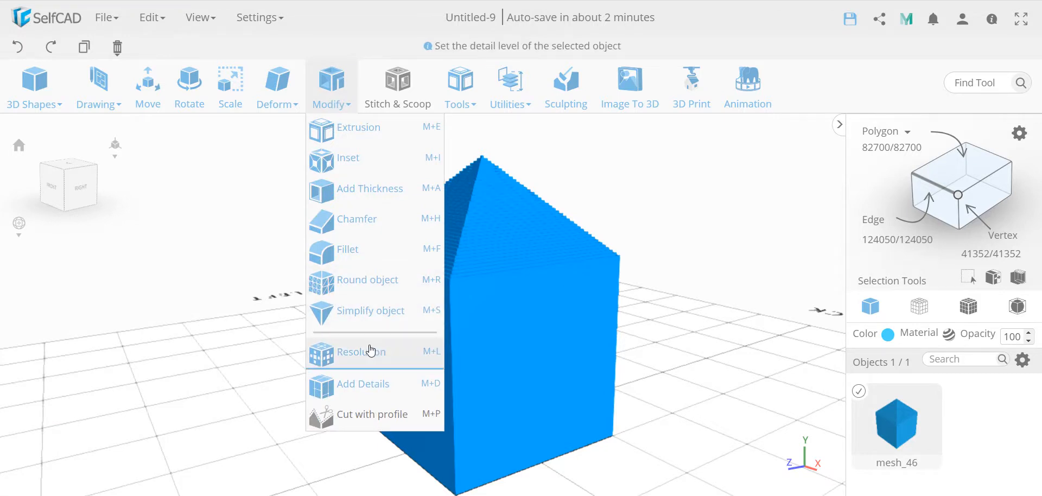
{"action": "left_click", "coordinate": [370, 351]}
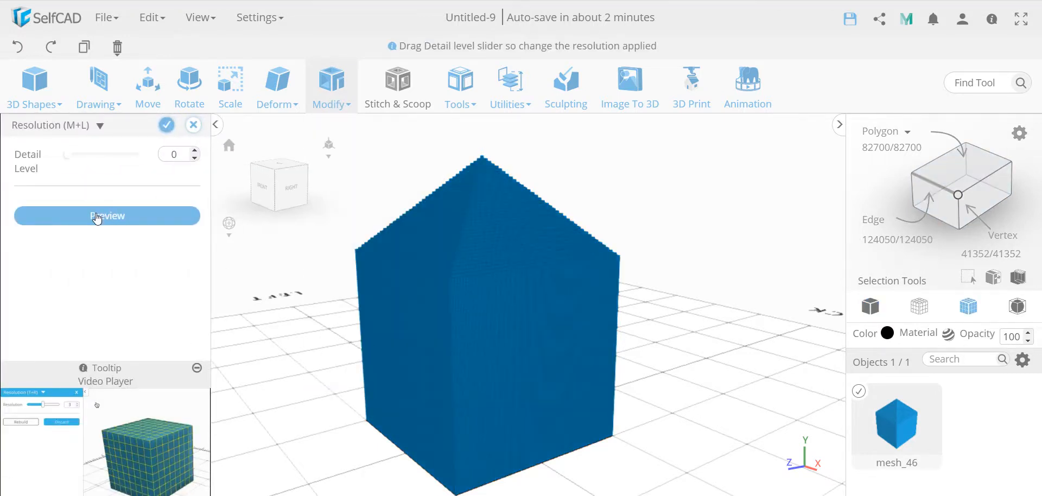
{"action": "left_click", "coordinate": [95, 216]}
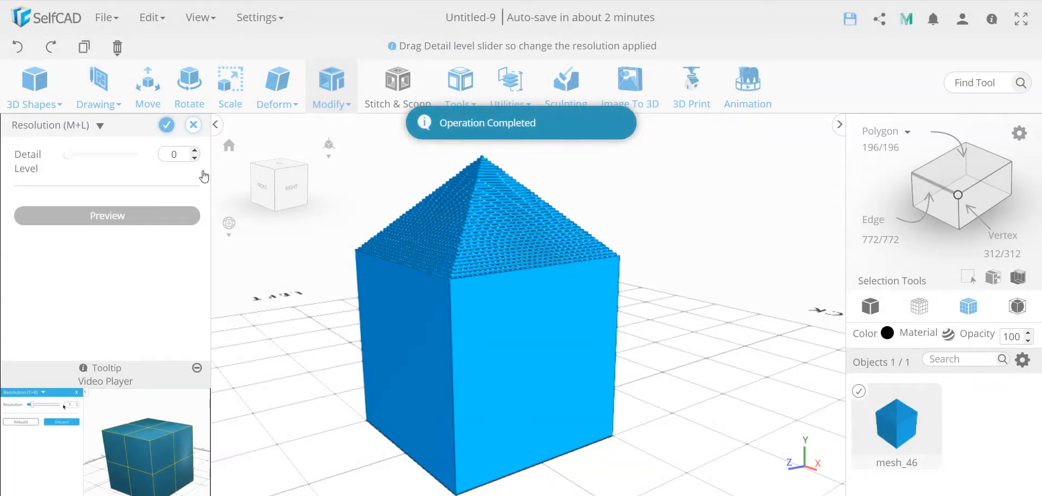
{"action": "left_click", "coordinate": [166, 125]}
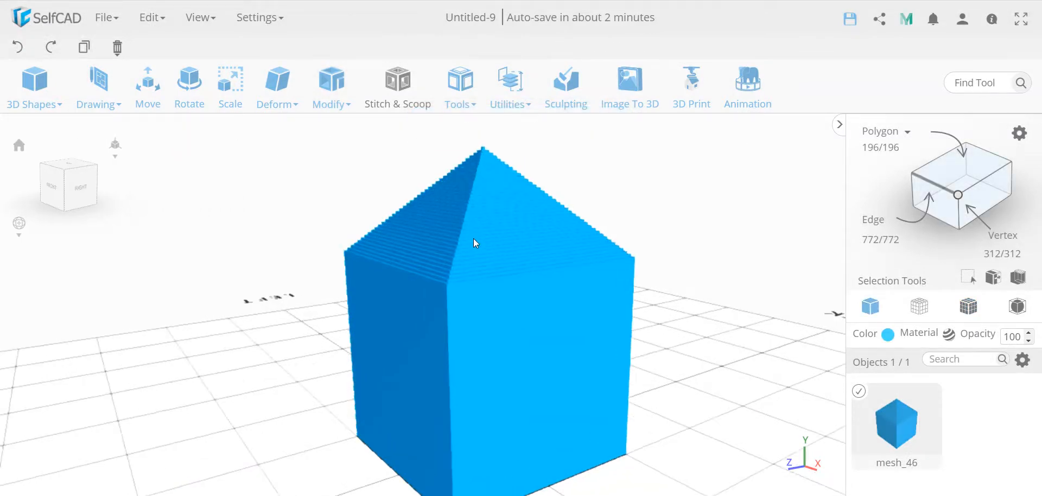
Step: Examine the reduced blocky object's stepped roof up close and the whole shape from a higher angle
{"action": "scroll", "coordinate": [473, 239], "scroll_direction": "up", "scroll_amount": 5}
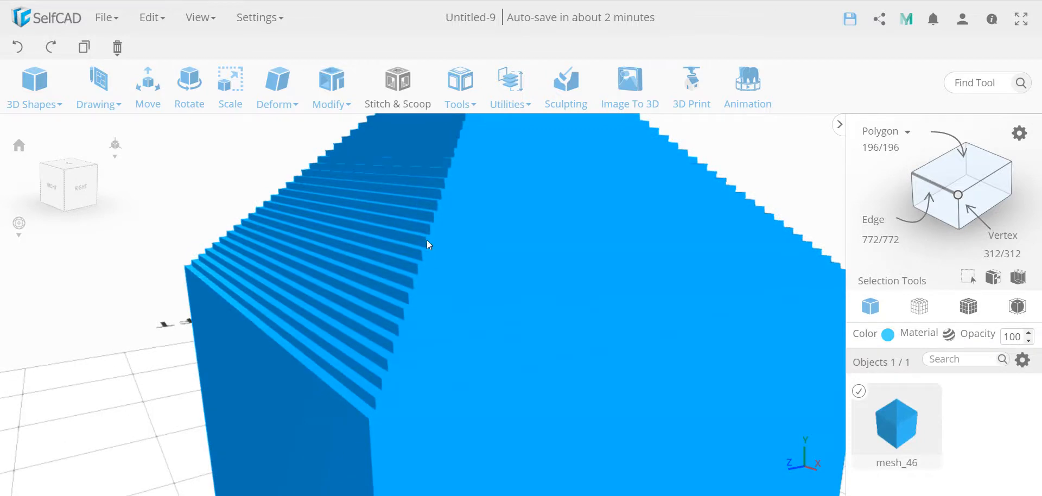
{"action": "scroll", "coordinate": [487, 265], "scroll_direction": "down", "scroll_amount": 5}
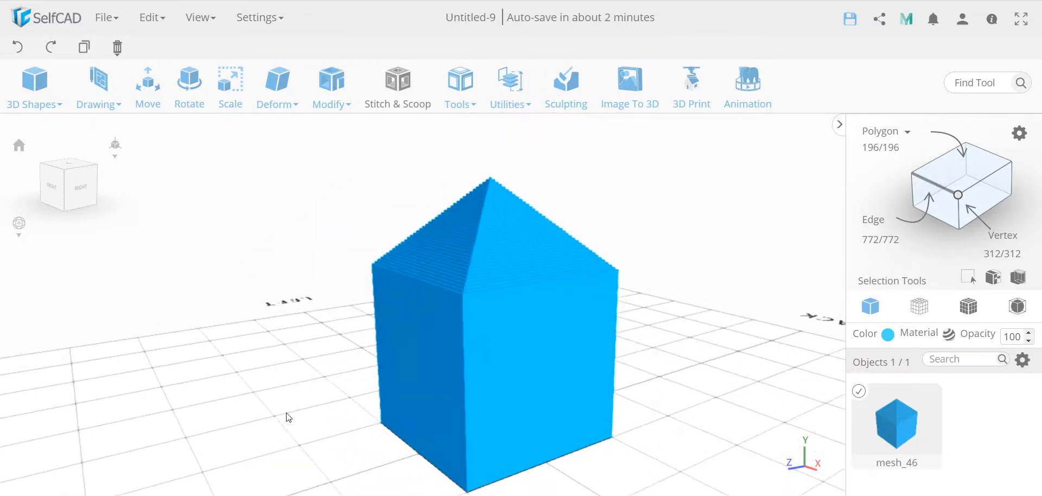
{"action": "left_click_drag", "start_coordinate": [288, 415], "coordinate": [245, 445]}
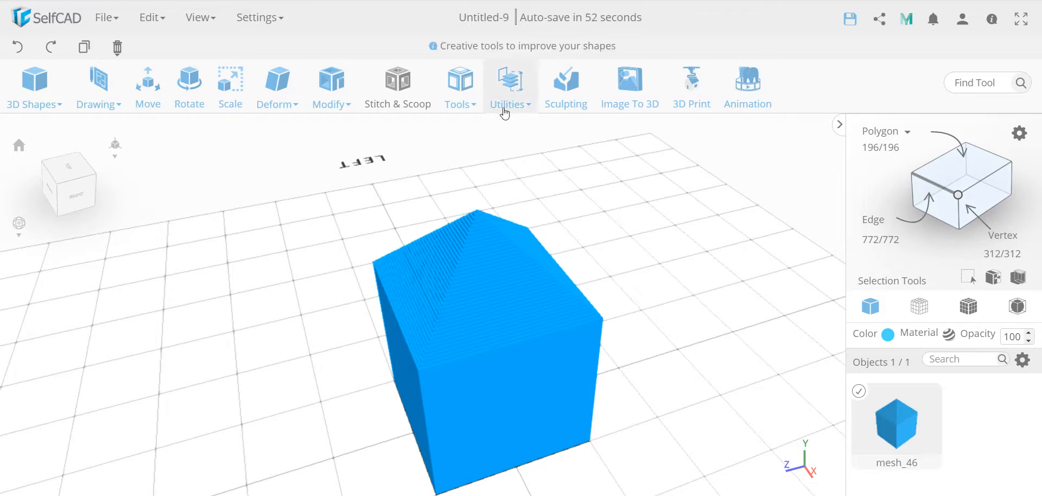
{"action": "left_click", "coordinate": [465, 103]}
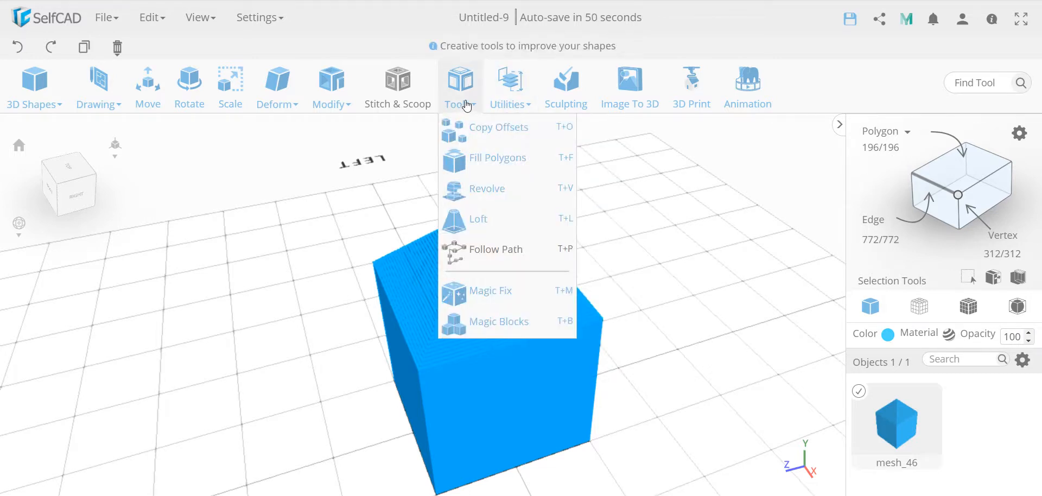
{"action": "left_click", "coordinate": [510, 293]}
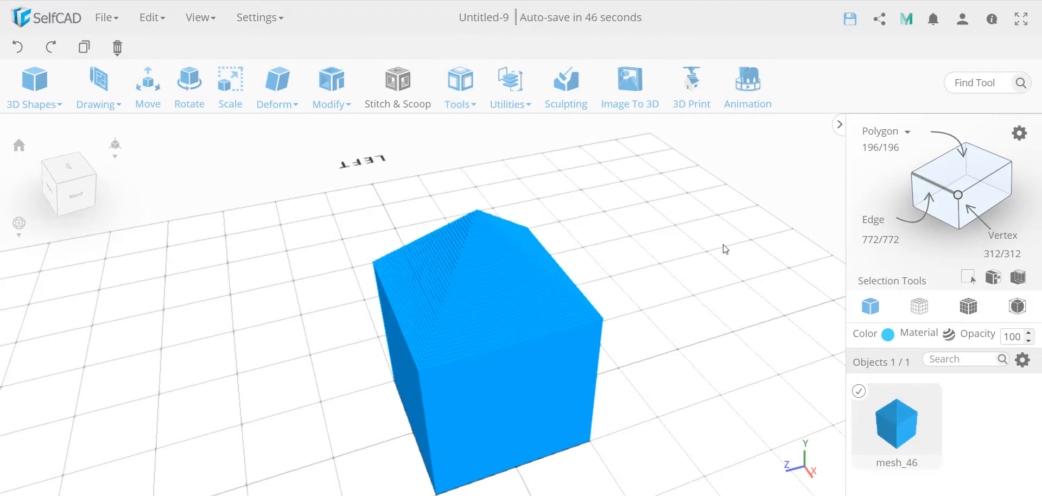
{"action": "left_click", "coordinate": [460, 90]}
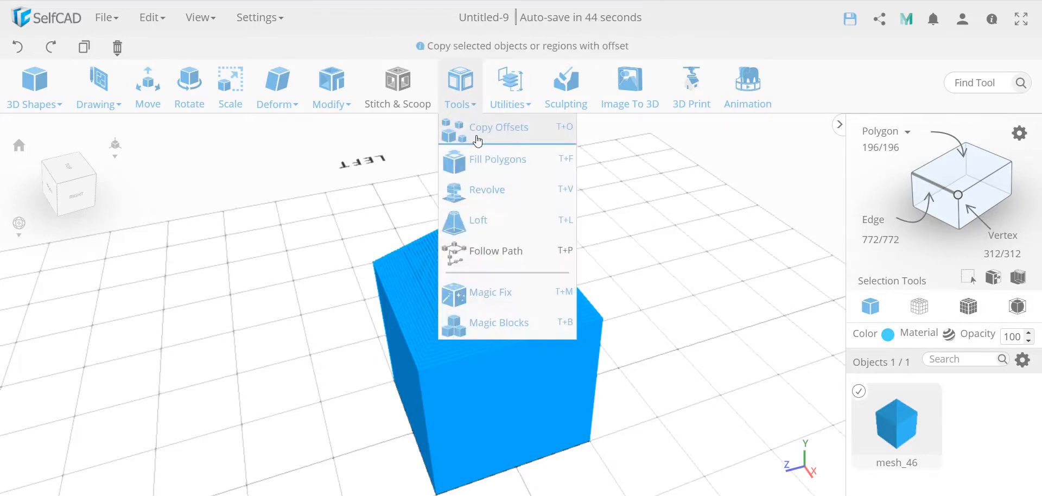
{"action": "left_click", "coordinate": [529, 285]}
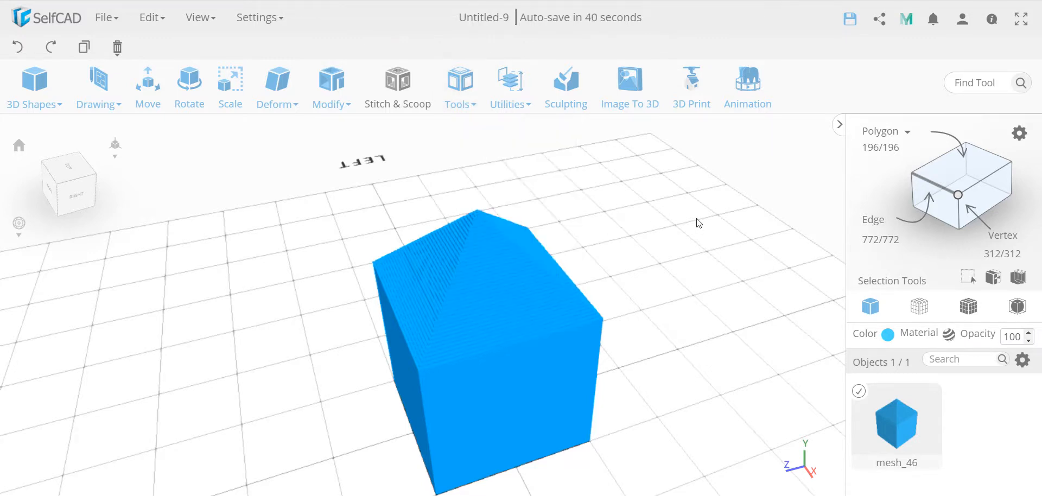